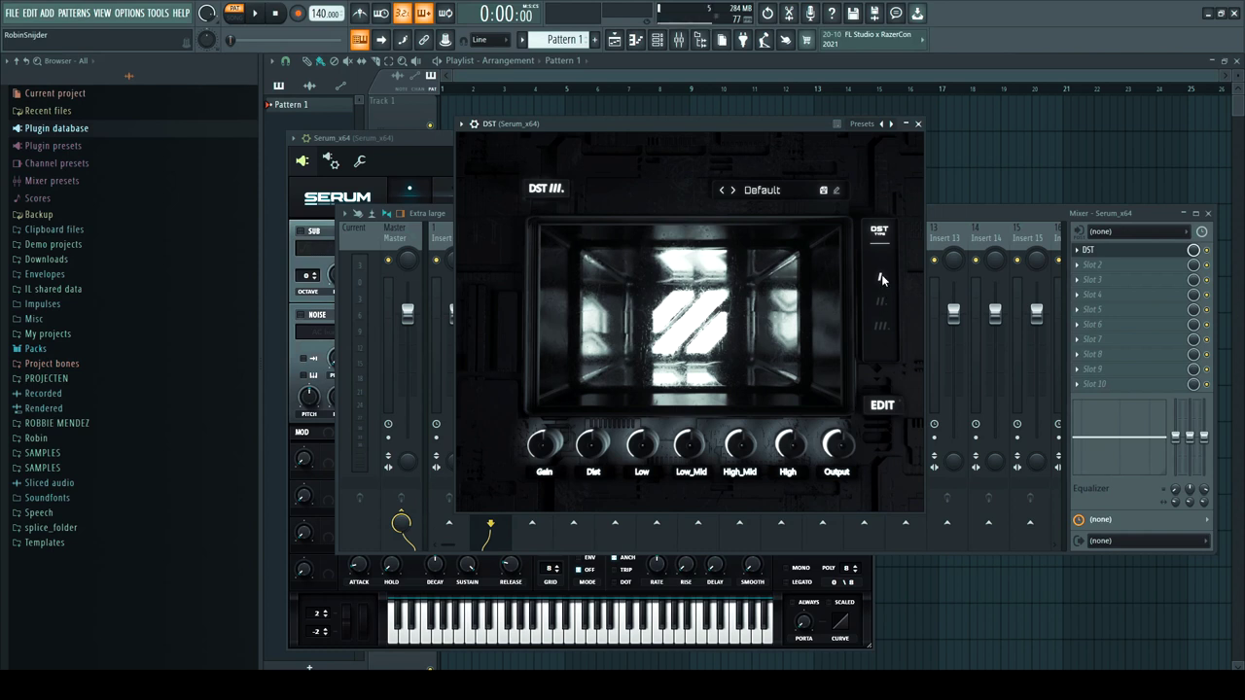
Set DST to distortion type III and reshape its low-mid, high-mid and high bands in the band editor.
left_click(887, 306)
left_click(885, 406)
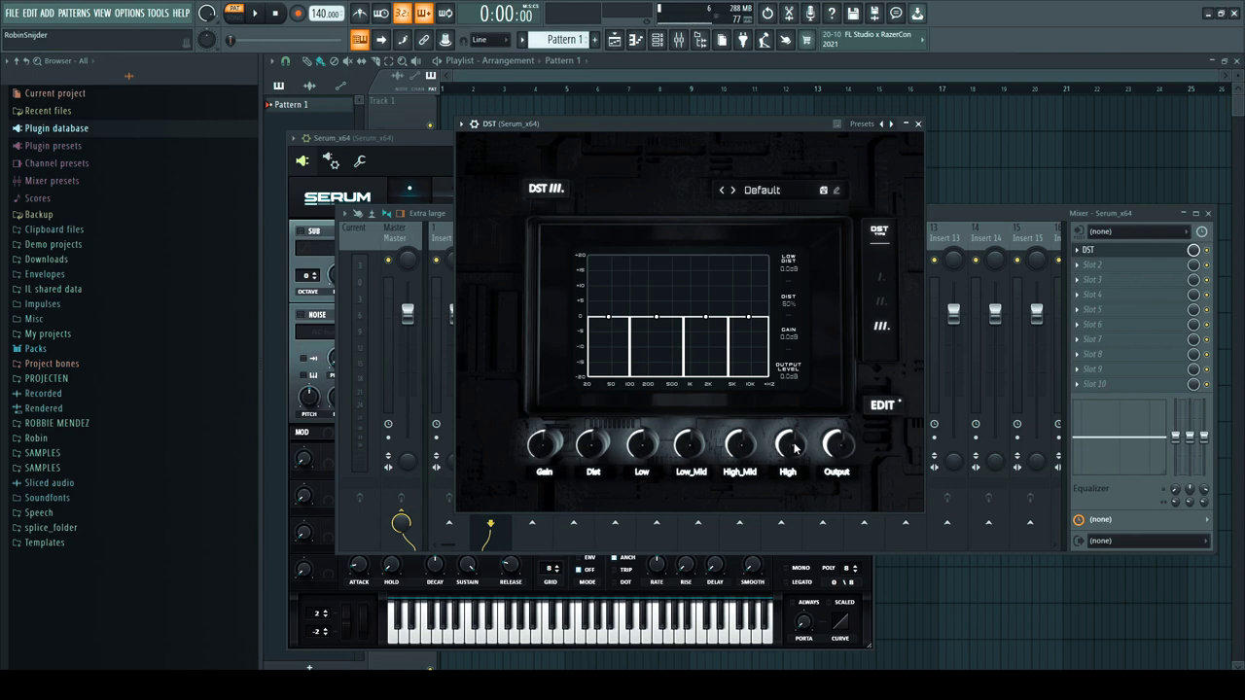
left_click_drag(745, 317, 656, 293)
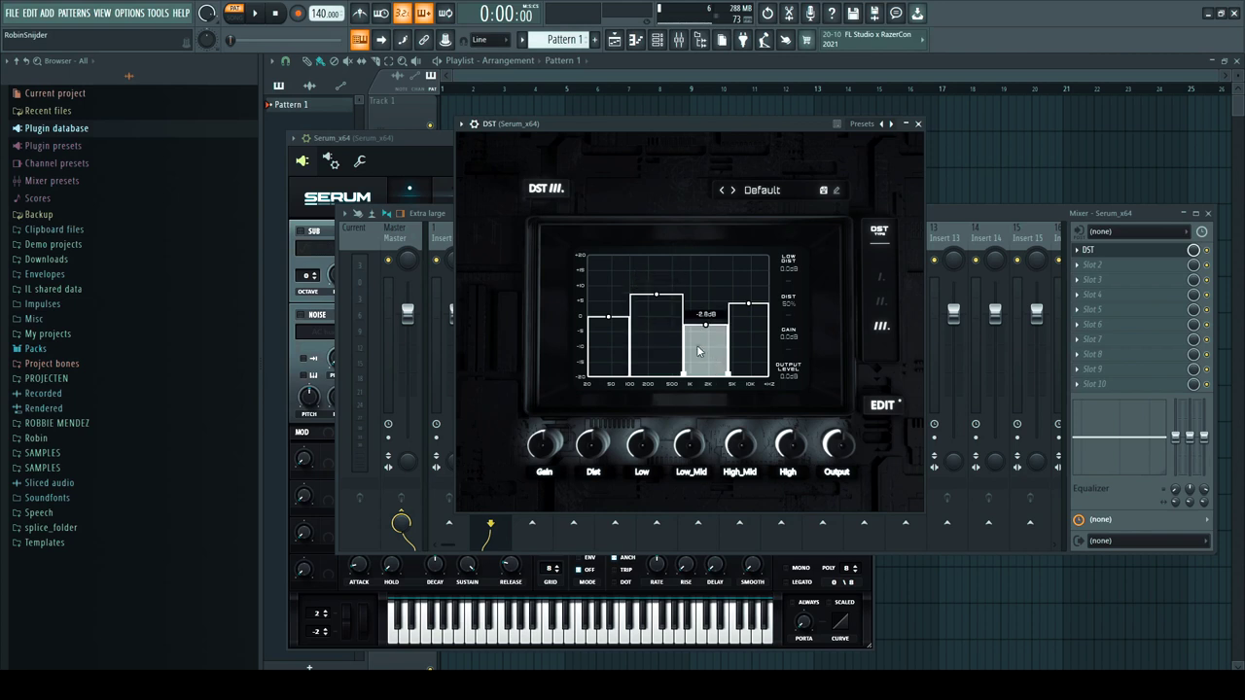
mouse_move(685, 347)
left_mouse_down()
mouse_move(661, 343)
mouse_move(698, 336)
mouse_move(668, 338)
left_mouse_up()
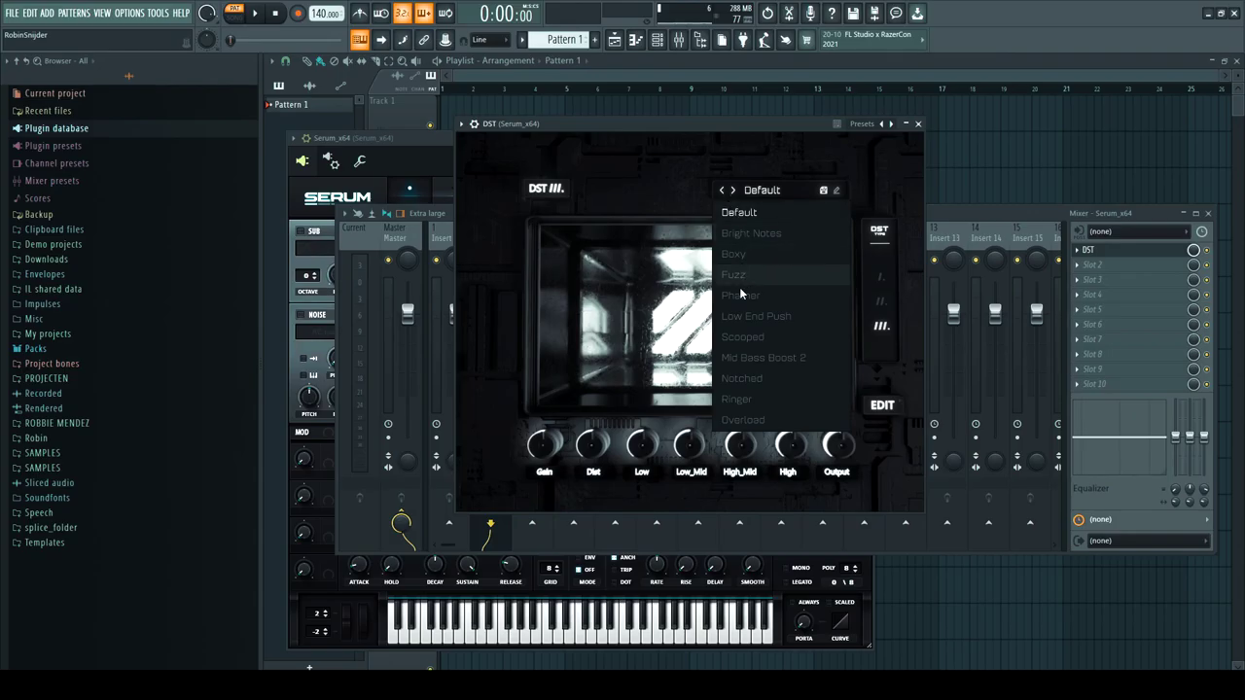
left_click(614, 192)
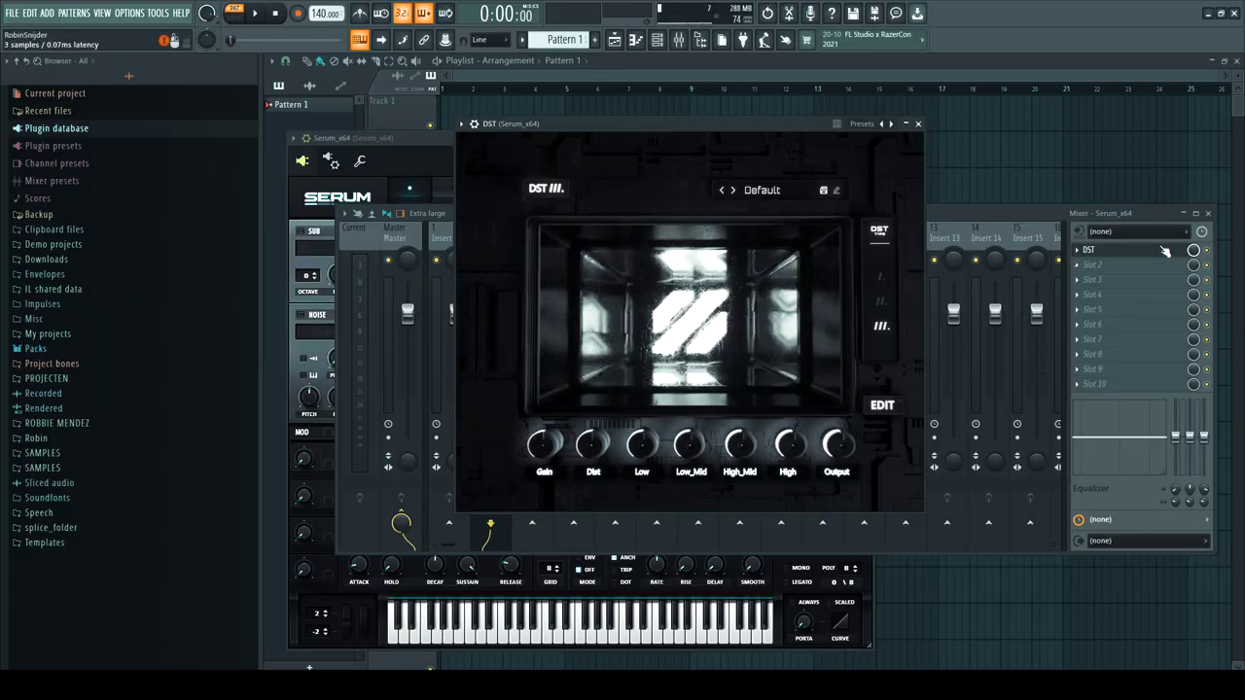
Bring the Serum synth window to the front and reposition it higher in the workspace.
left_click_drag(668, 126, 667, 129)
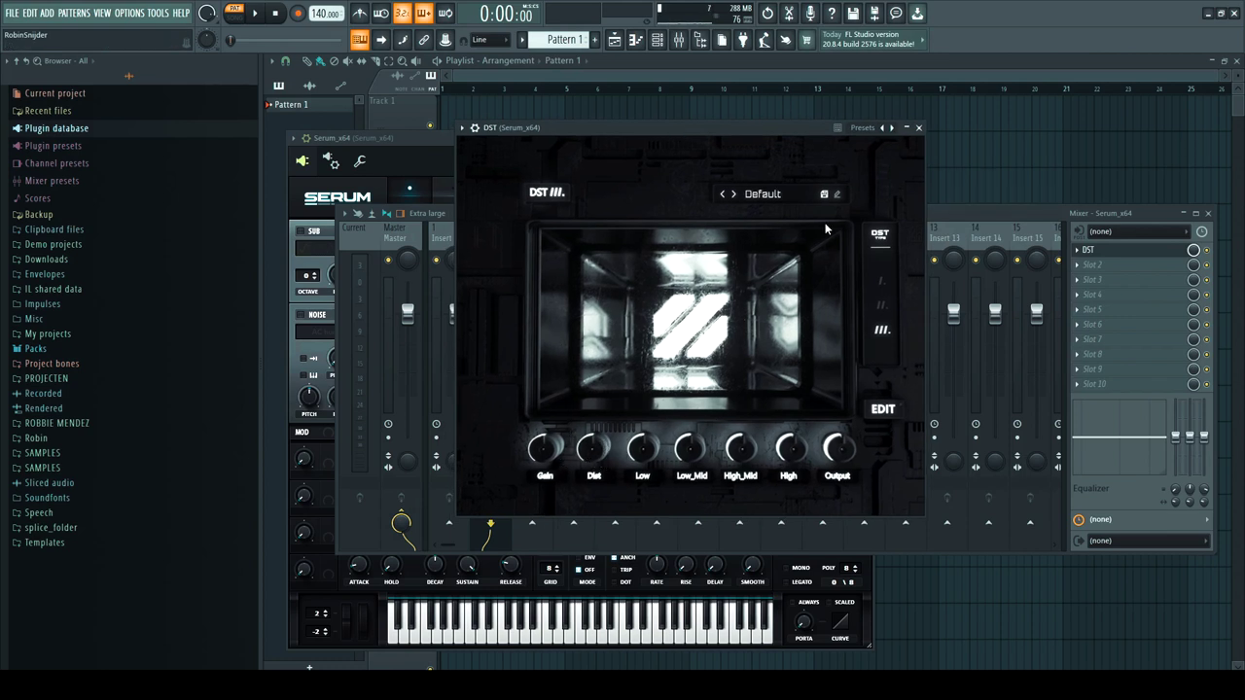
left_click(808, 605)
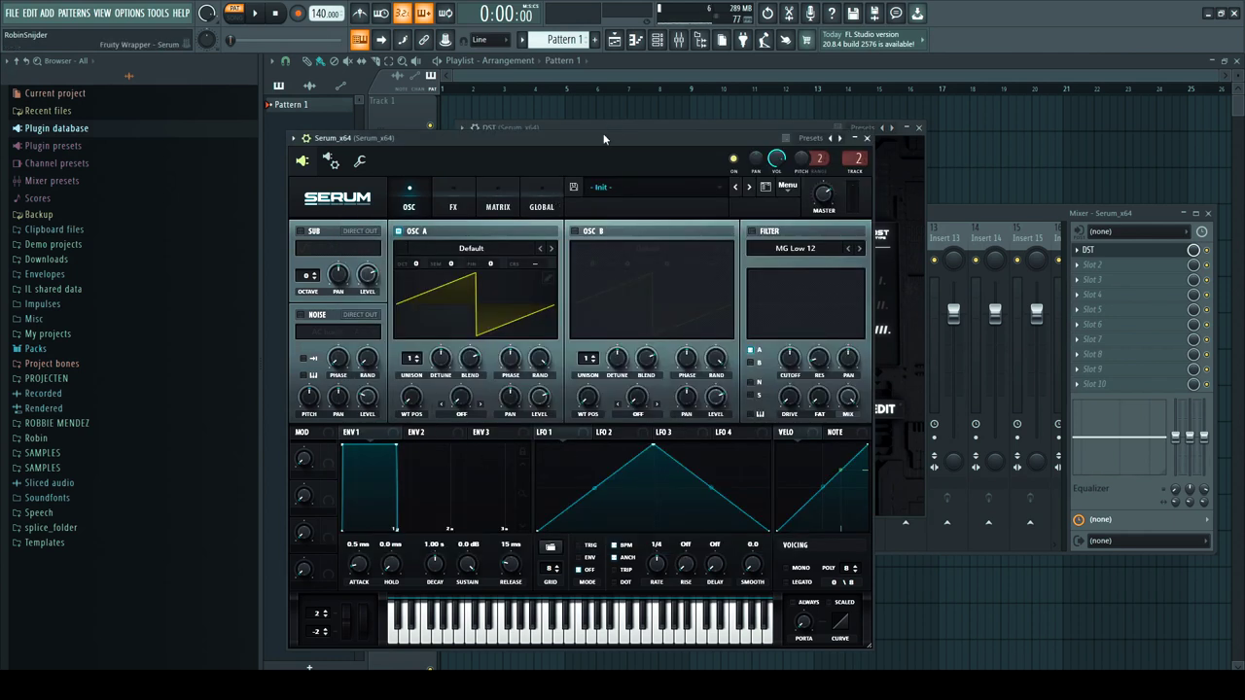
left_click_drag(600, 137, 702, 78)
Toggle the DST effect slot on the Serum mixer track to compare the dry and distorted sound.
left_click(1207, 252)
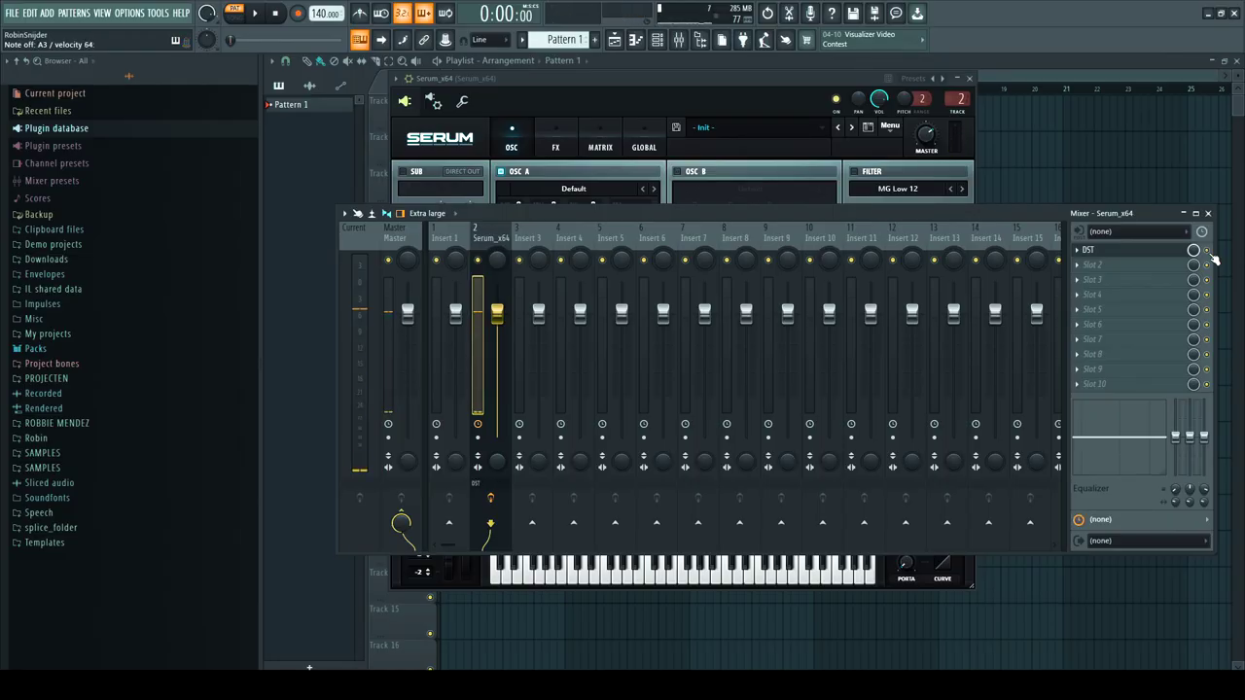
left_click(1108, 250)
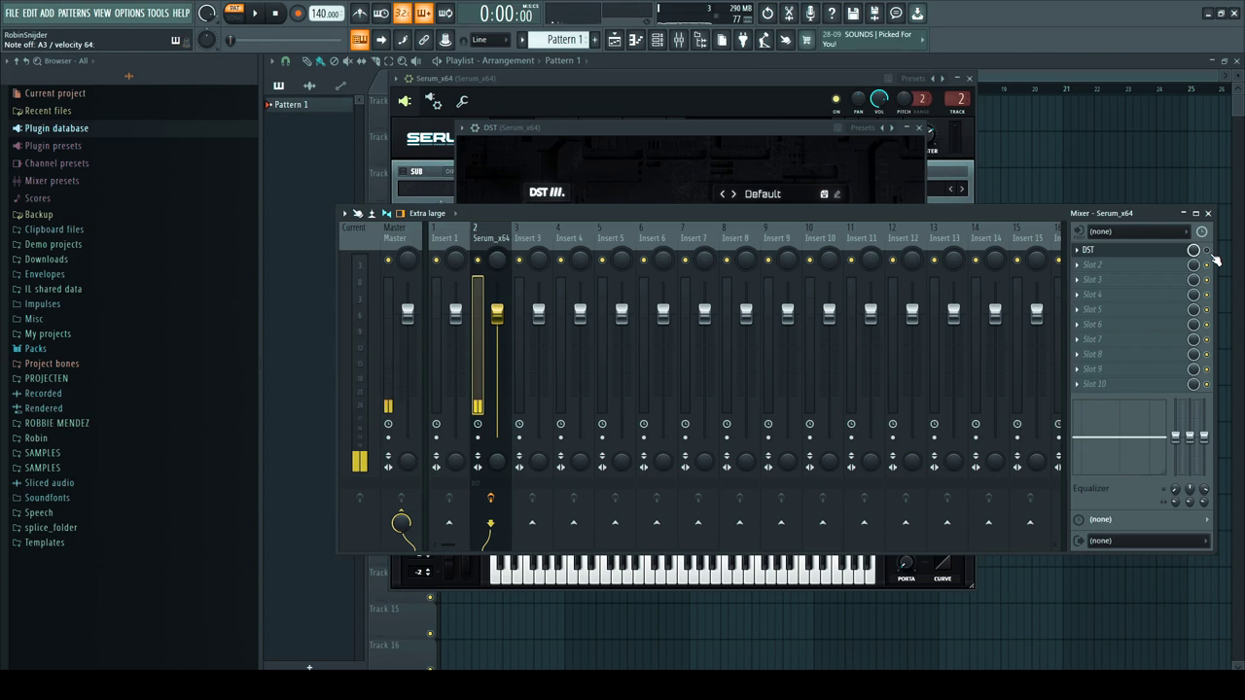
right_click(1209, 251)
key("Escape")
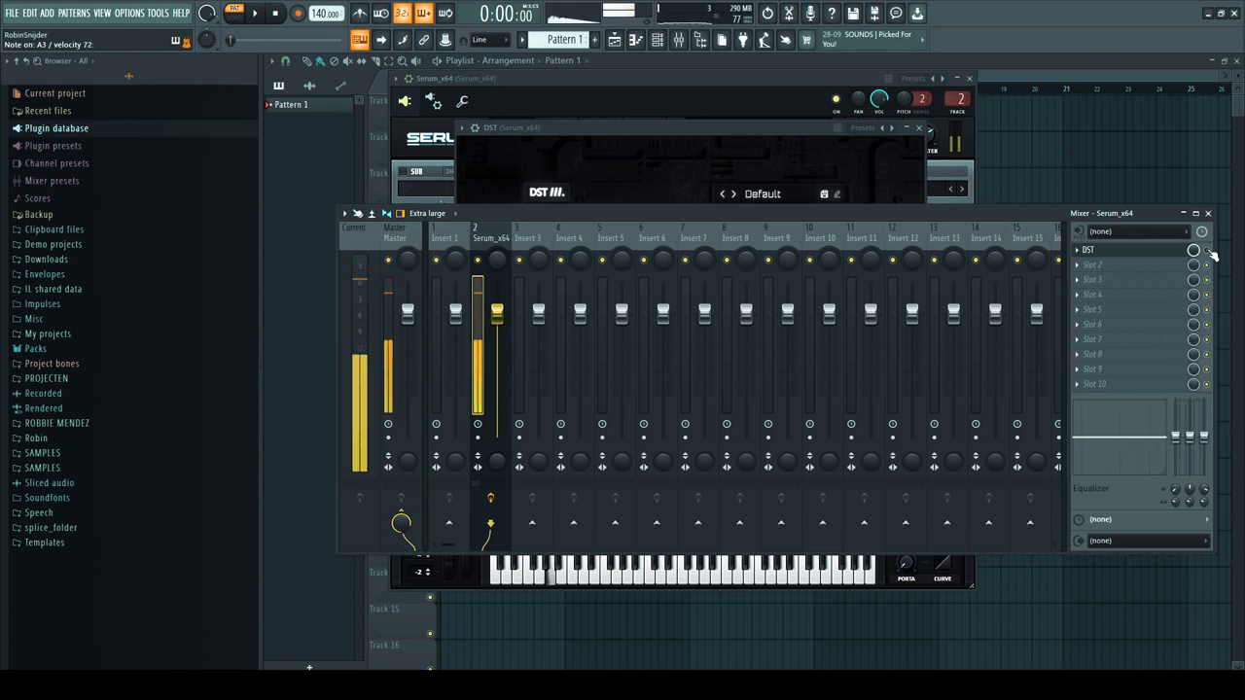
Audition the DST presets one after another, from Boxy through Mid Bass Boost 2 and Ringer, ending back on Default.
left_click(777, 180)
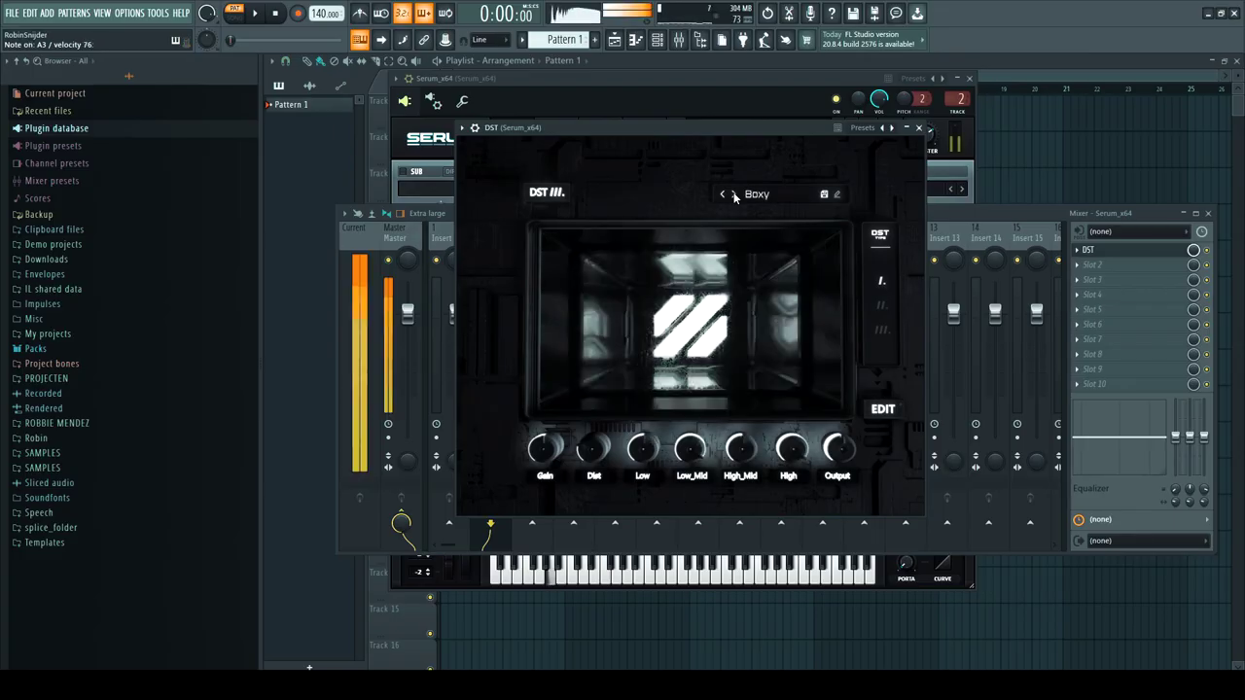
left_click(734, 196)
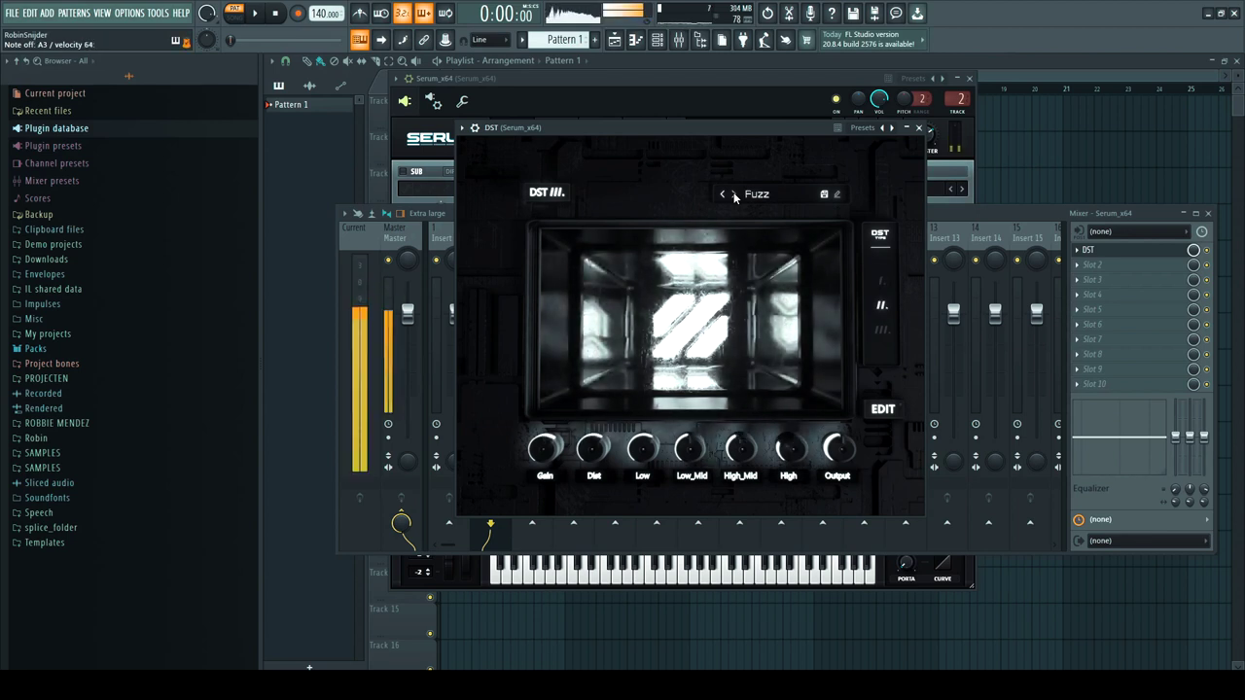
left_click(734, 195)
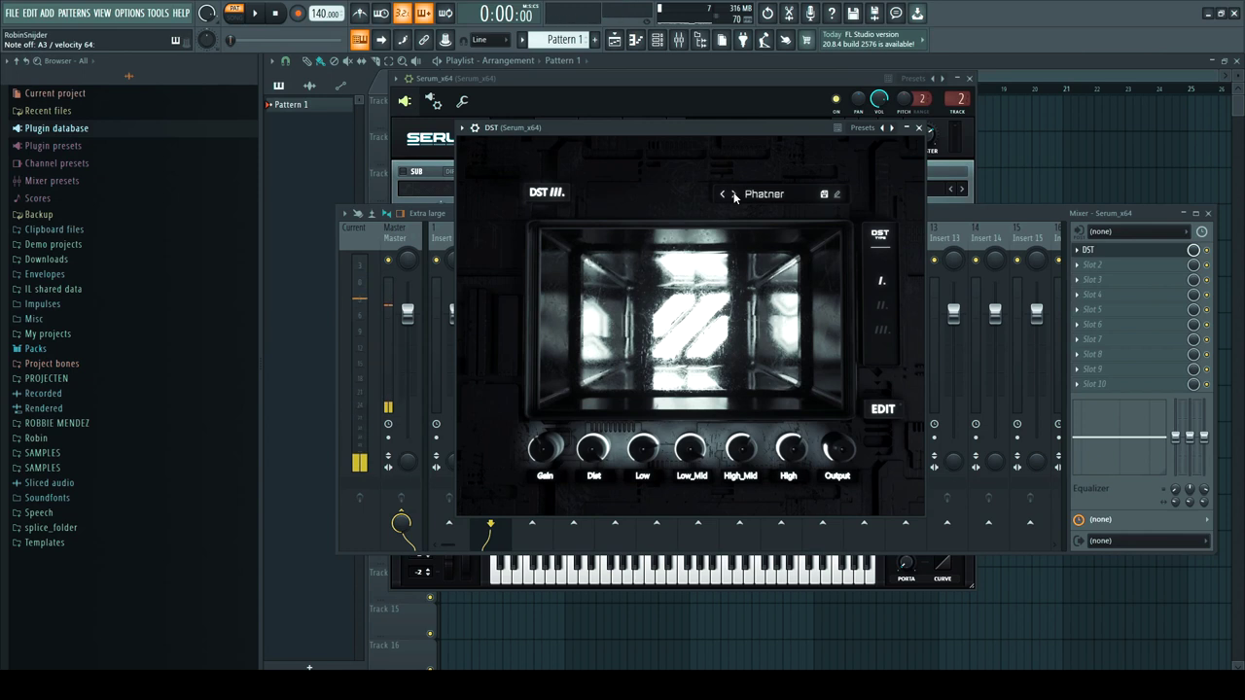
left_click(734, 196)
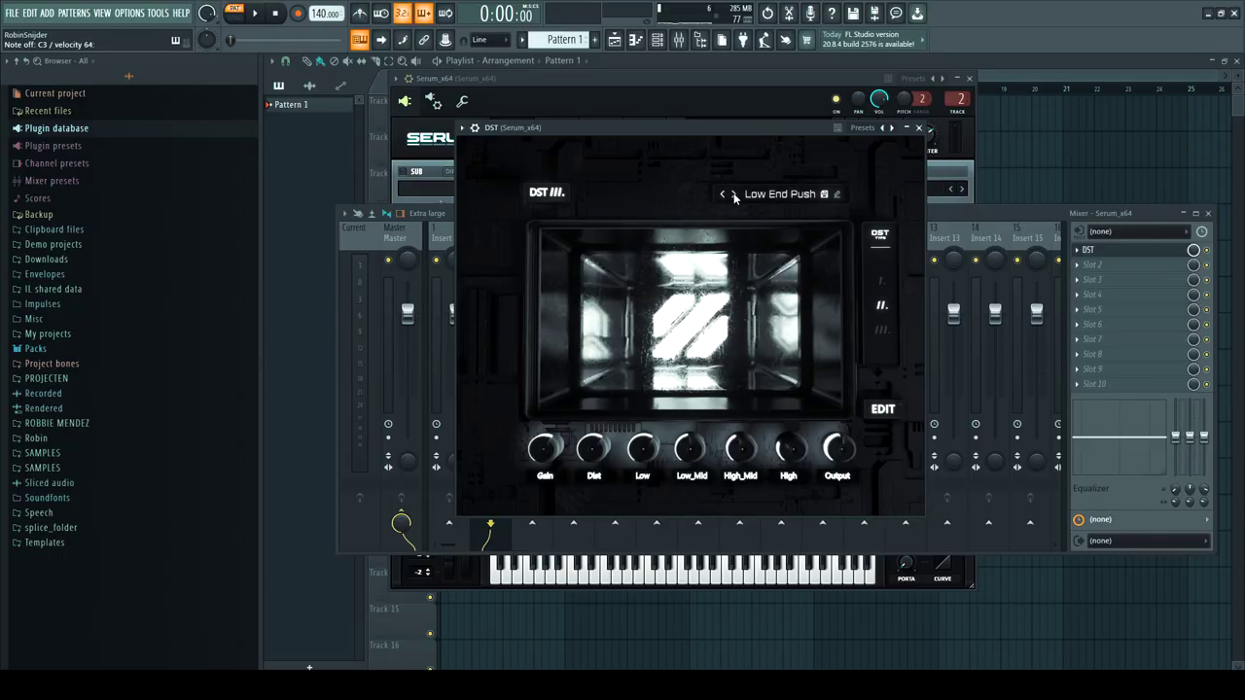
left_click(734, 194)
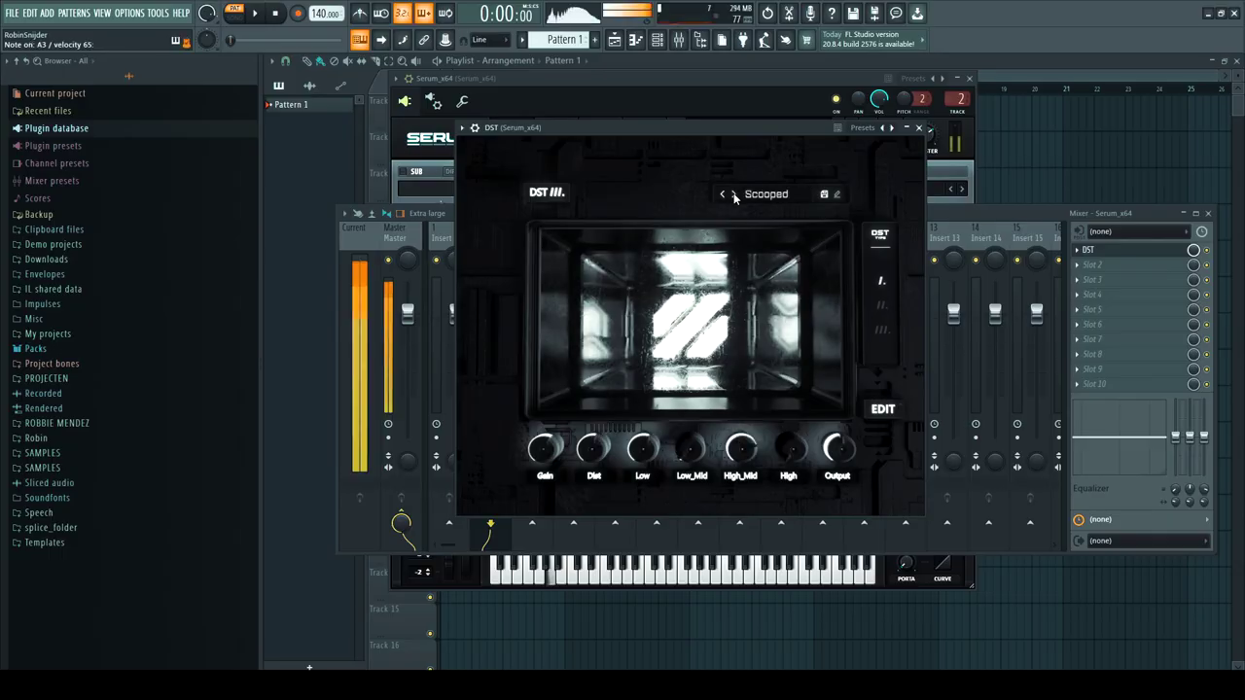
left_click(734, 195)
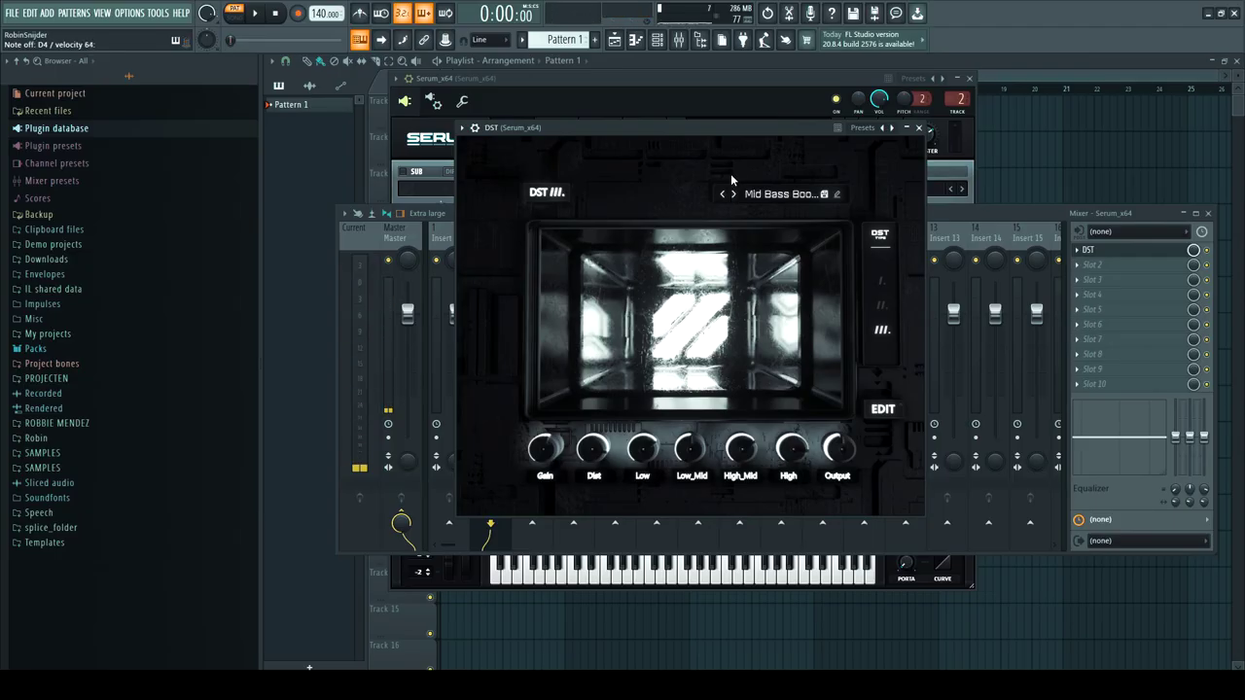
left_click(733, 193)
left_click(732, 193)
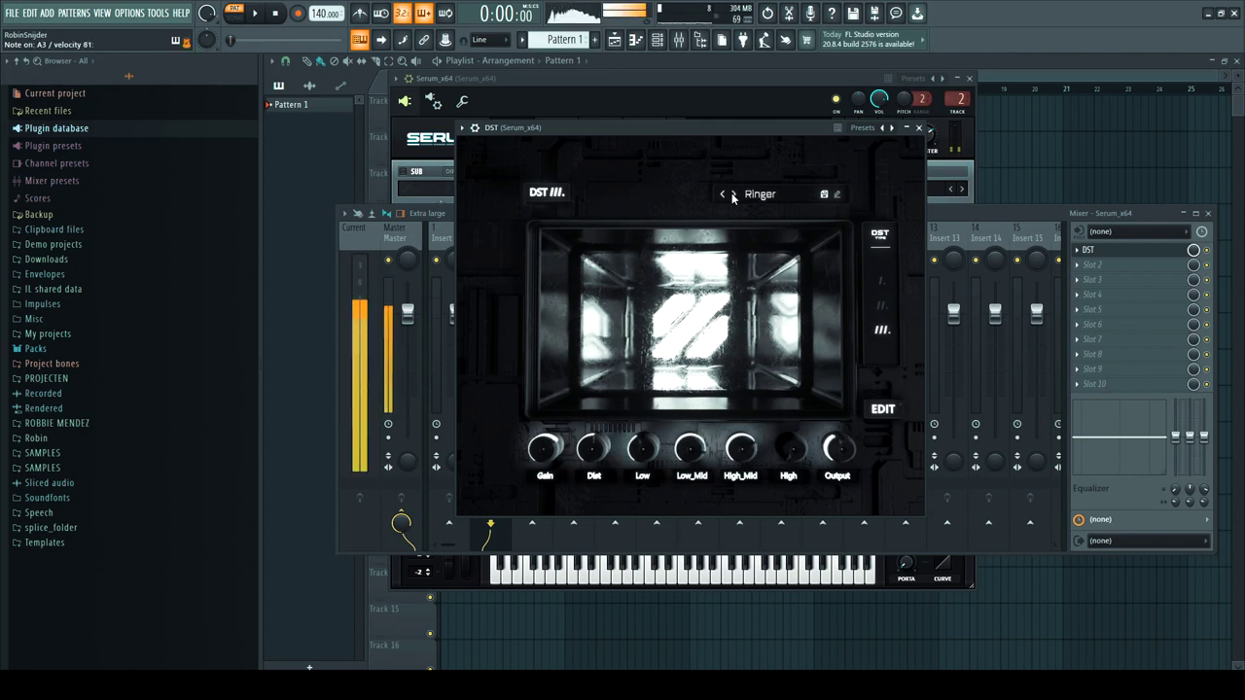
left_click(732, 194)
left_click(732, 193)
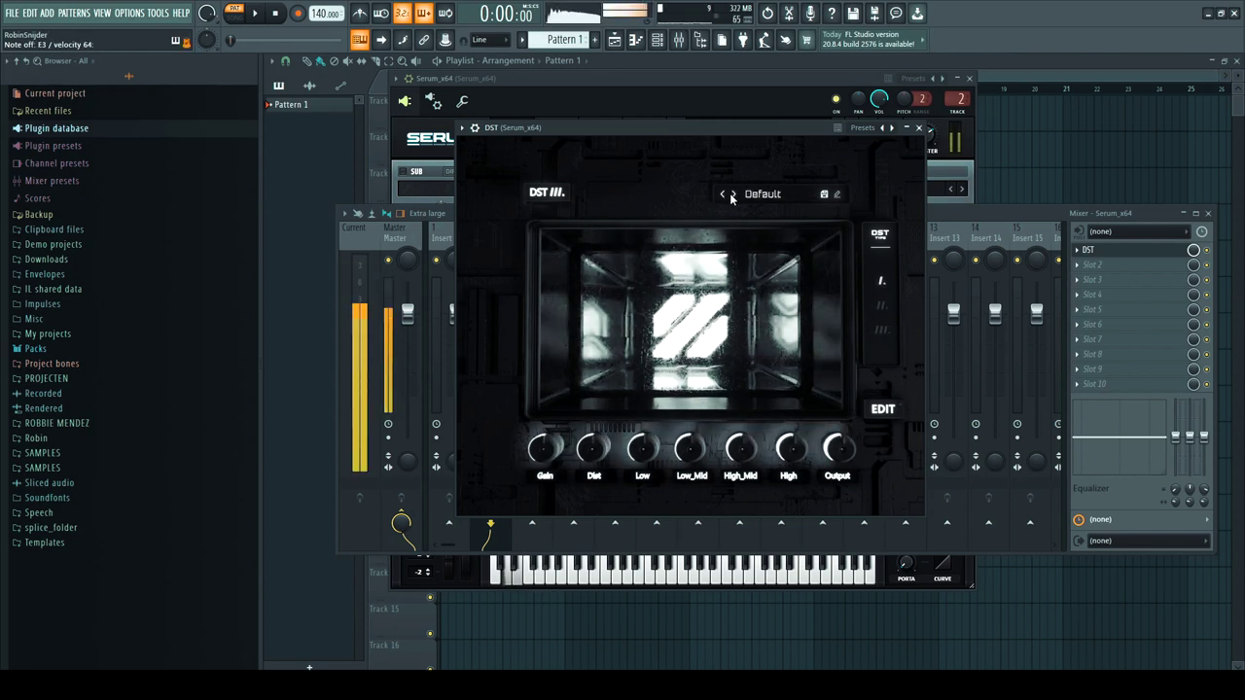
Load the BASS - Brassy Saws preset in Serum and reopen the DST effect from the Serum mixer track.
key("F9")
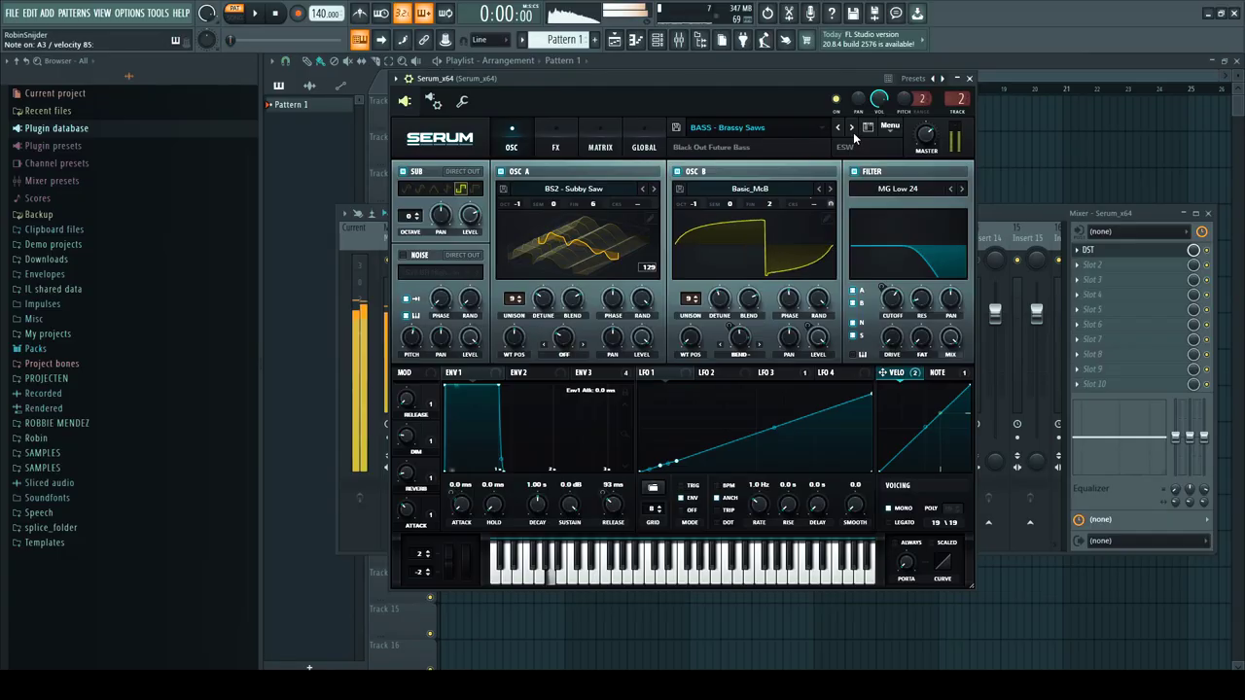
left_click(1204, 255)
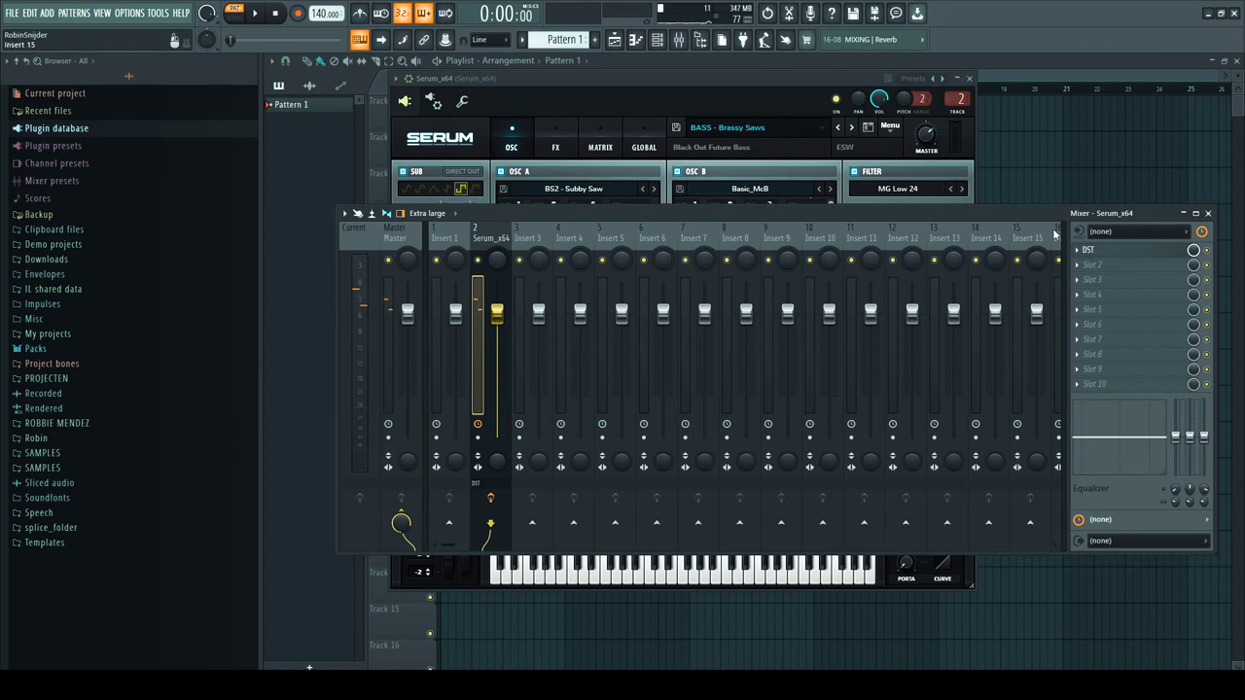
left_click(1128, 233)
left_click(1089, 251)
left_click(1089, 251)
Audition the DST presets Bright Notes, Boxy, Fuzz, Phatner and Low End Push, and settle on Scooped.
left_click(733, 194)
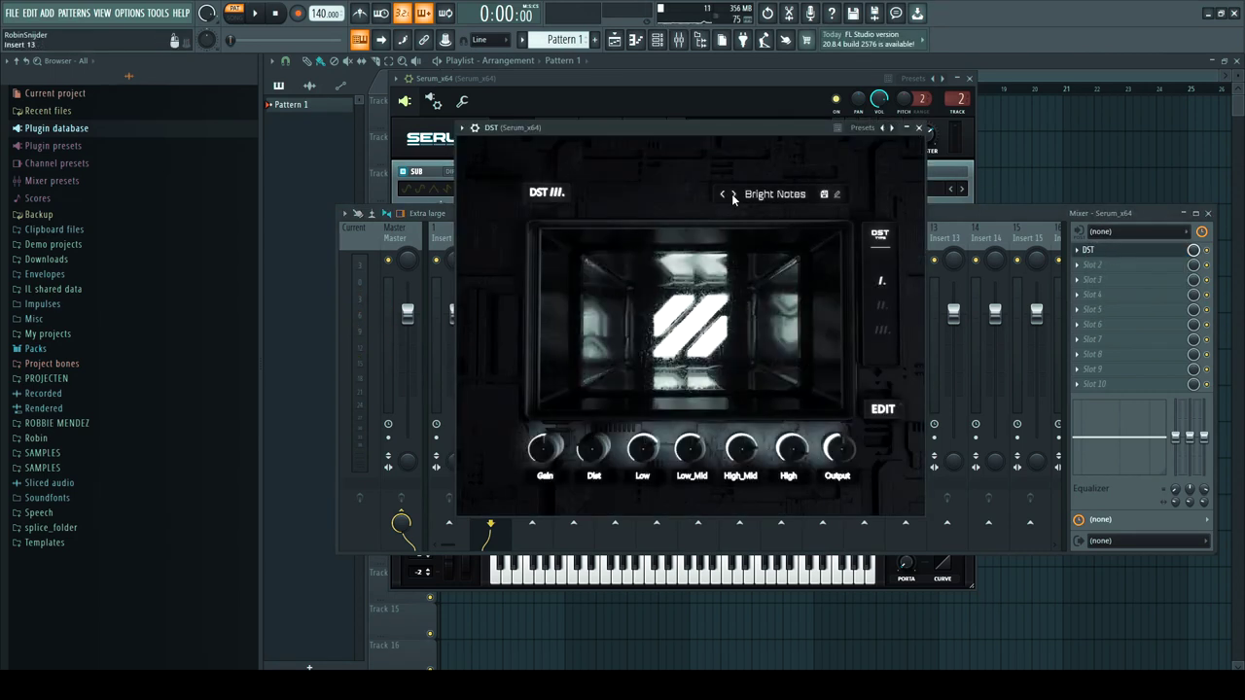
left_click(733, 194)
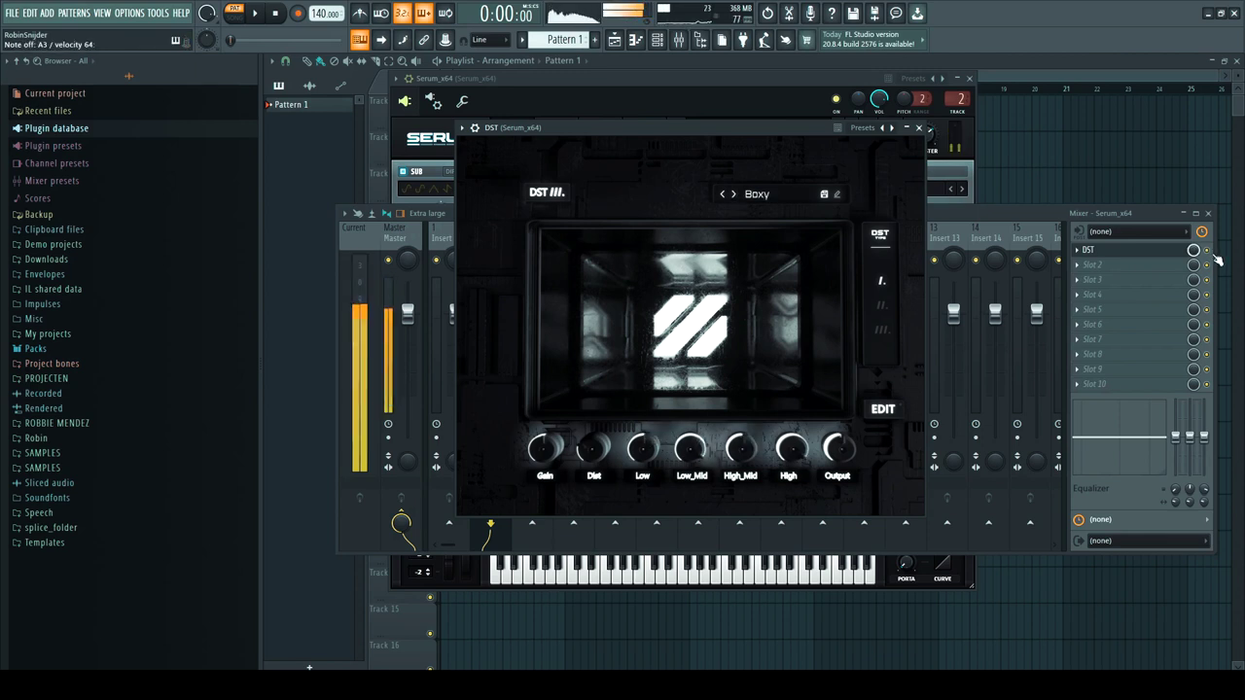
left_click(1089, 251)
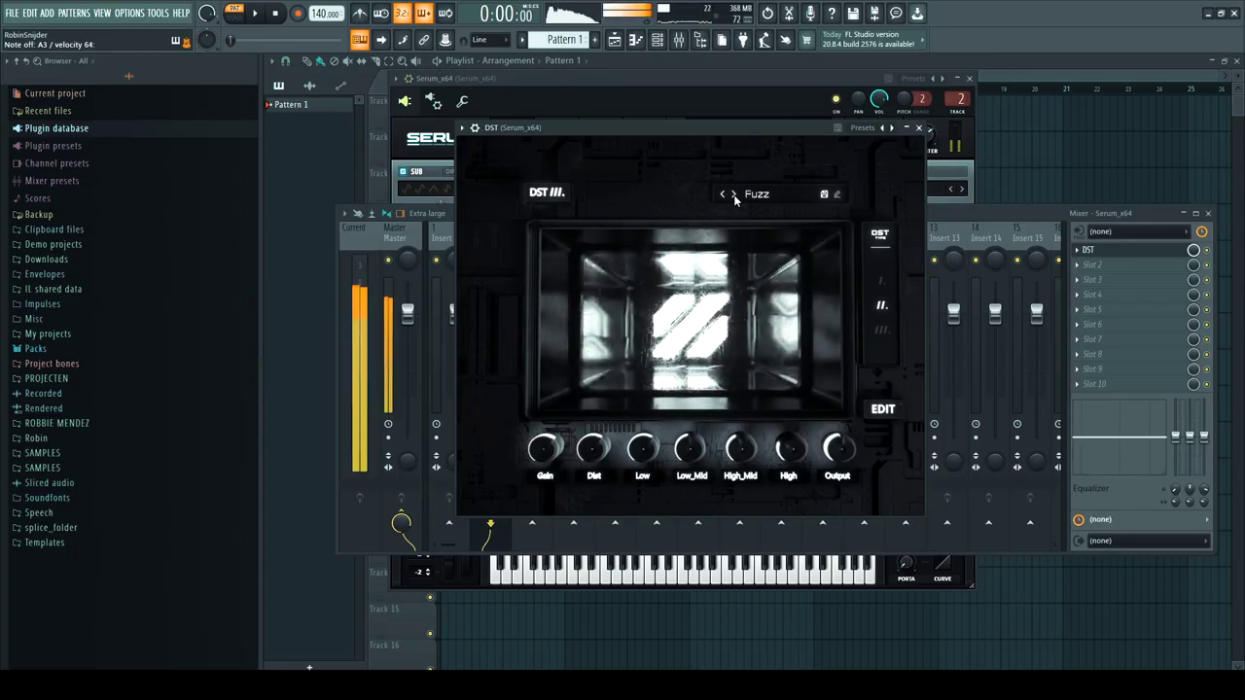
left_click(734, 195)
left_click(735, 194)
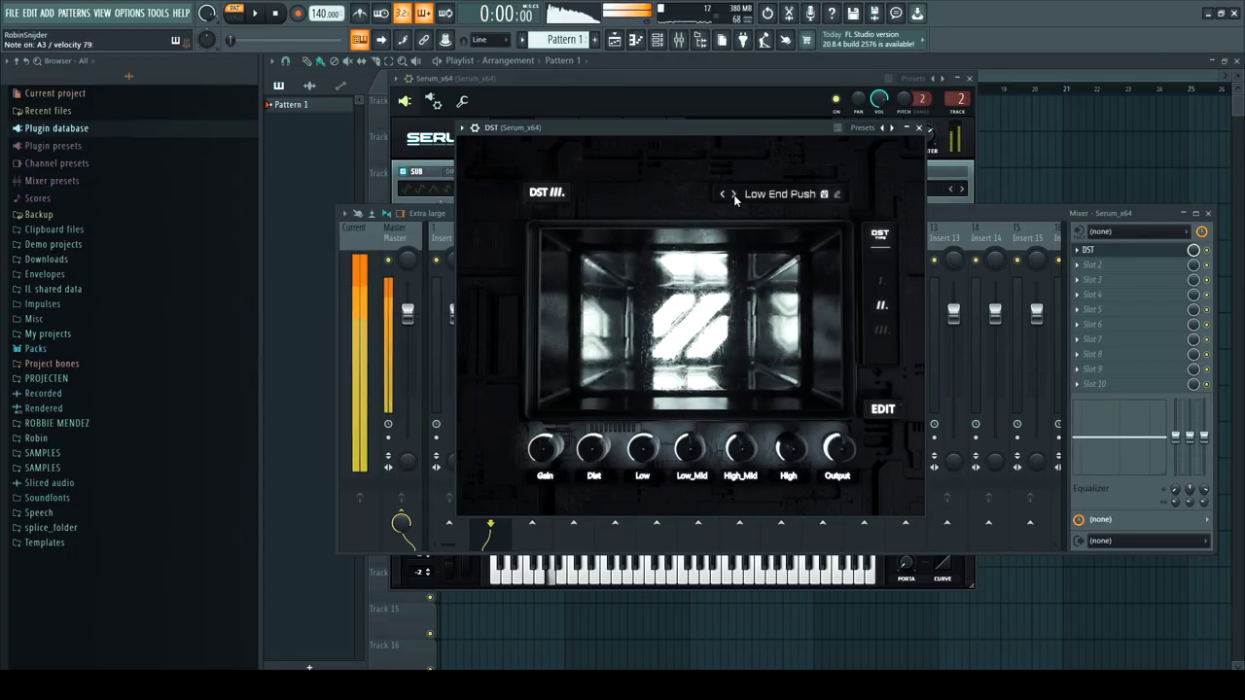
left_click(734, 195)
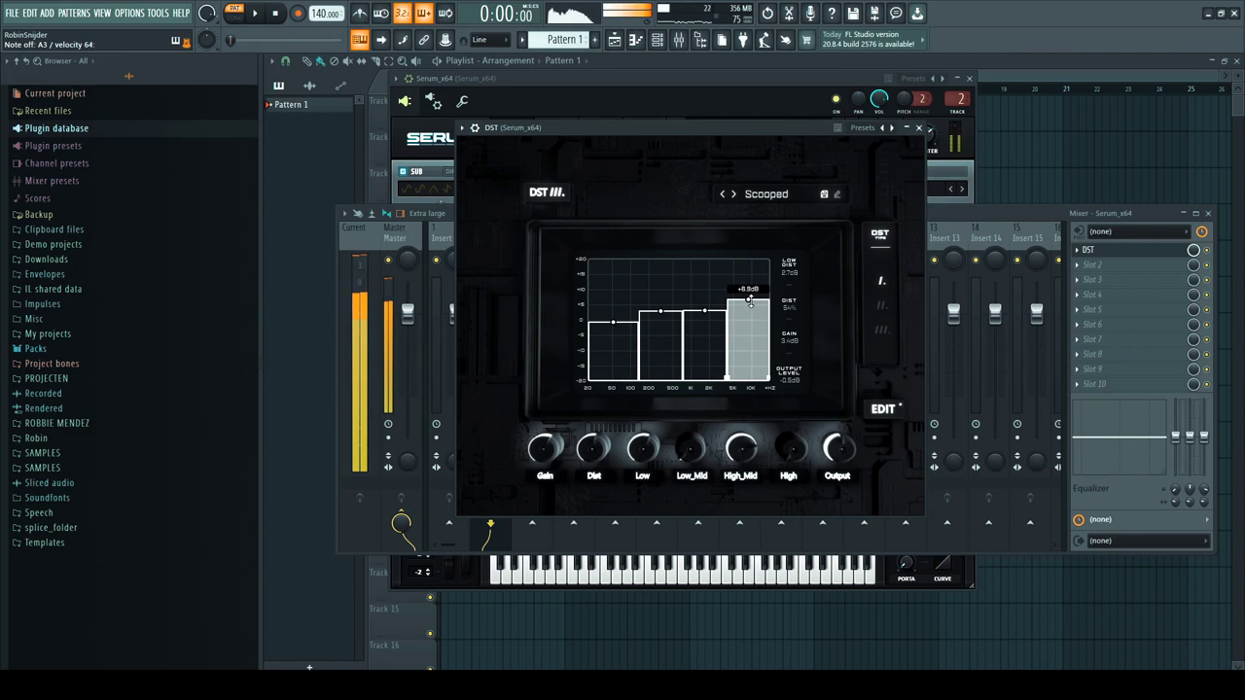
Raise the high-mid band in the DST band editor and lower its crossover with the high band.
left_click_drag(705, 290, 710, 277)
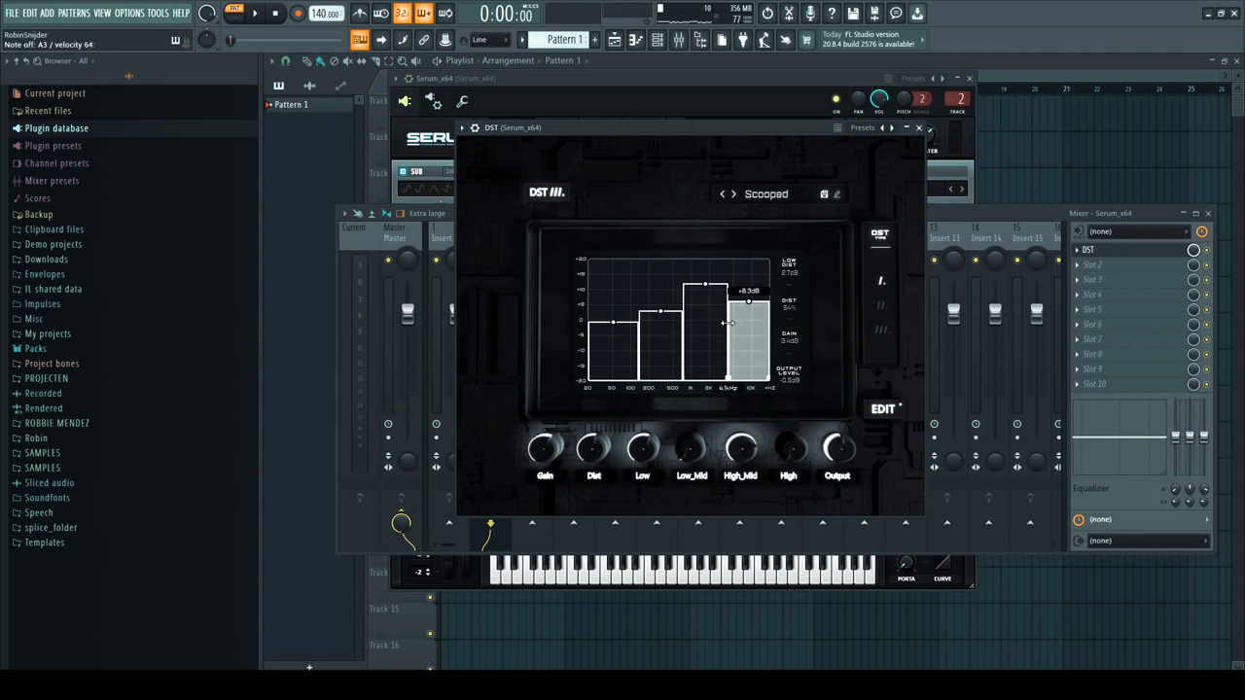
left_click_drag(728, 322, 720, 324)
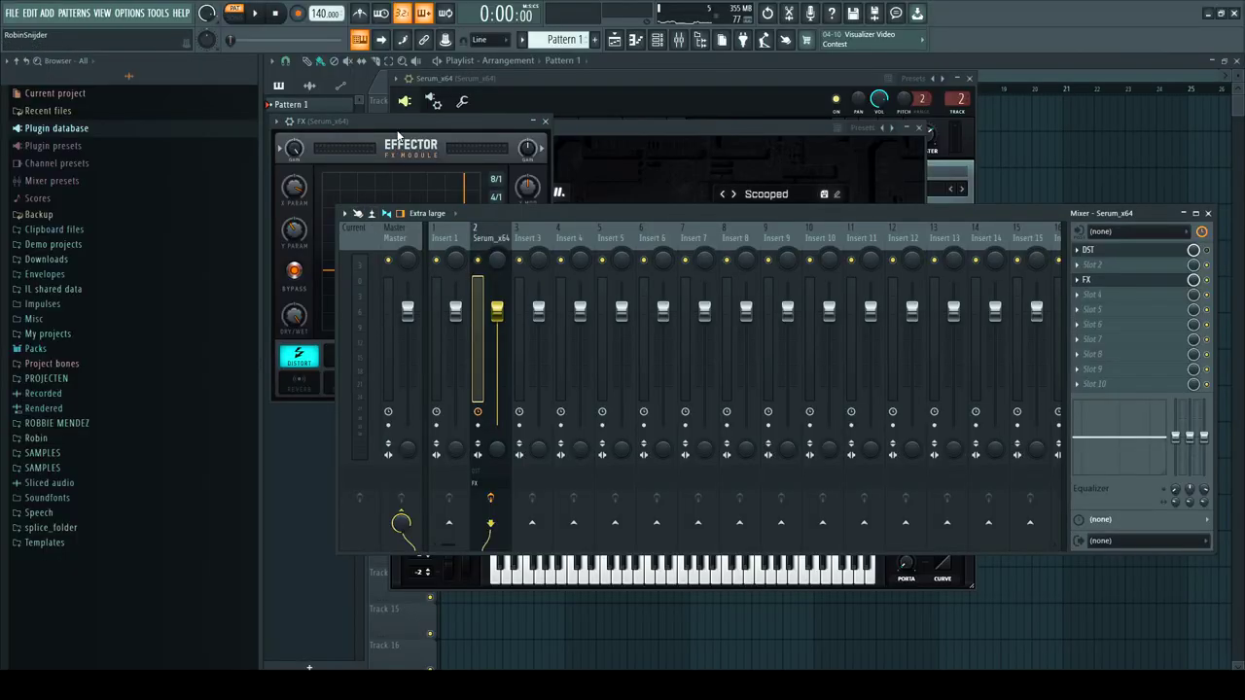
Position Effector's Distort point at a lower X and higher Y value, and switch the DST slot back on for comparison.
left_click(398, 135)
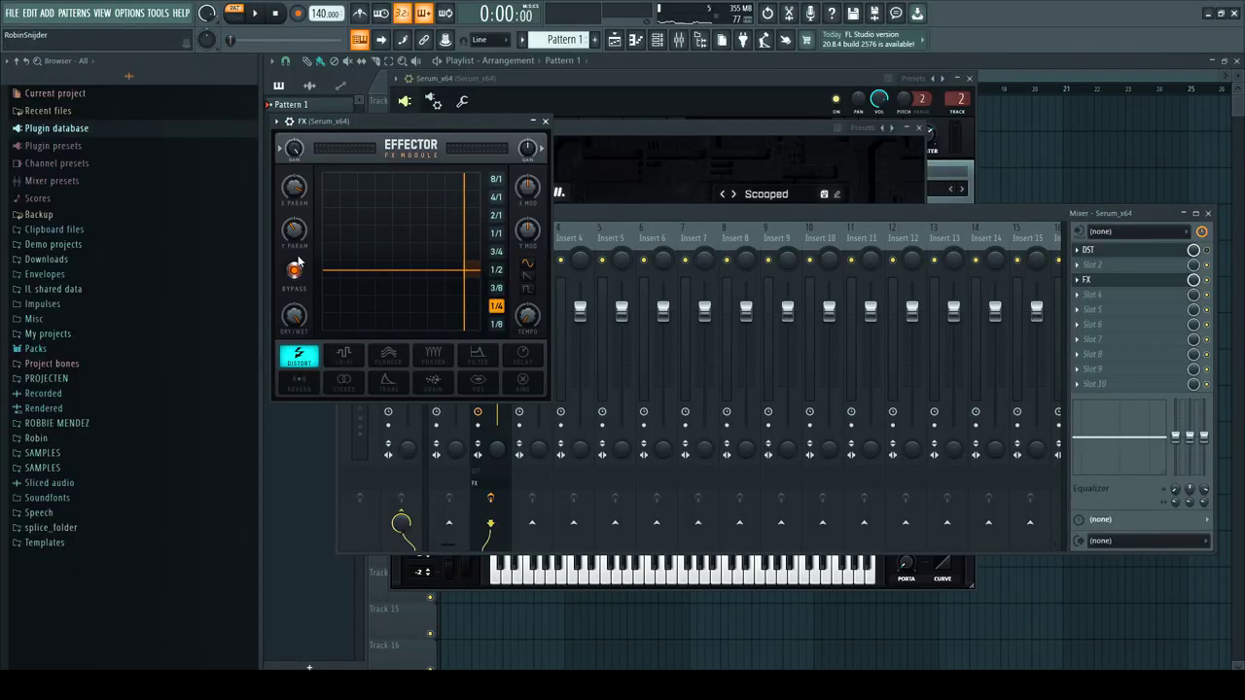
left_click_drag(398, 315, 376, 232)
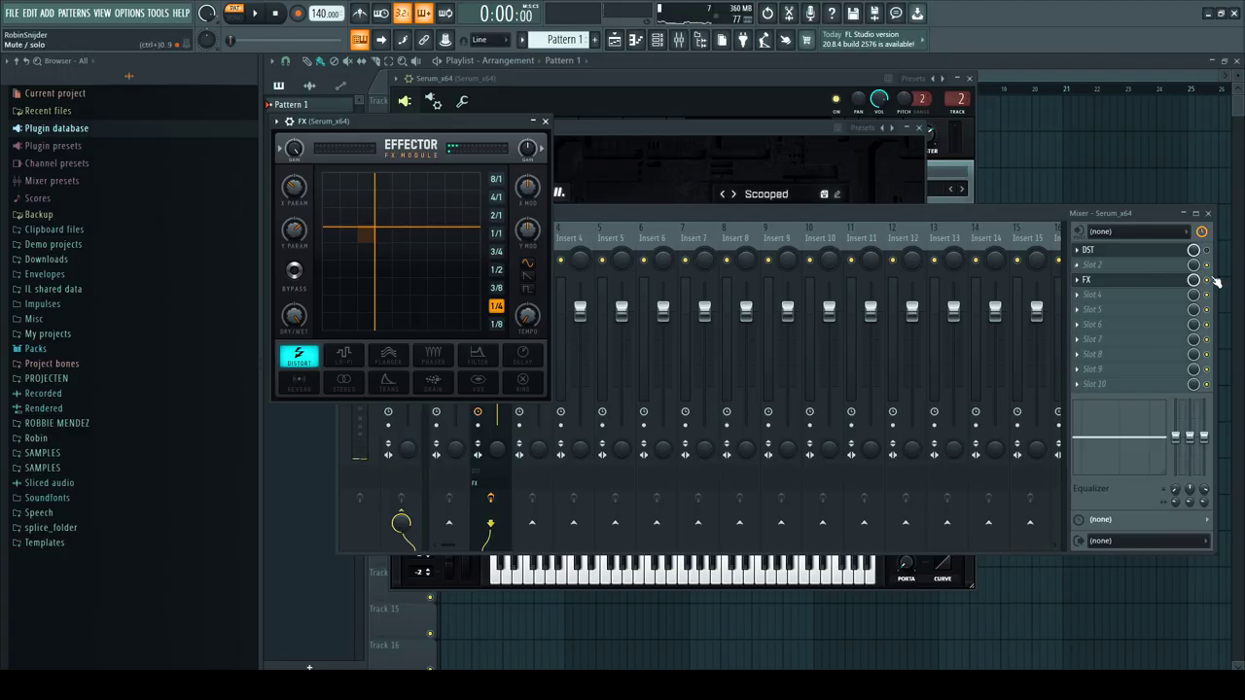
left_click(1210, 247)
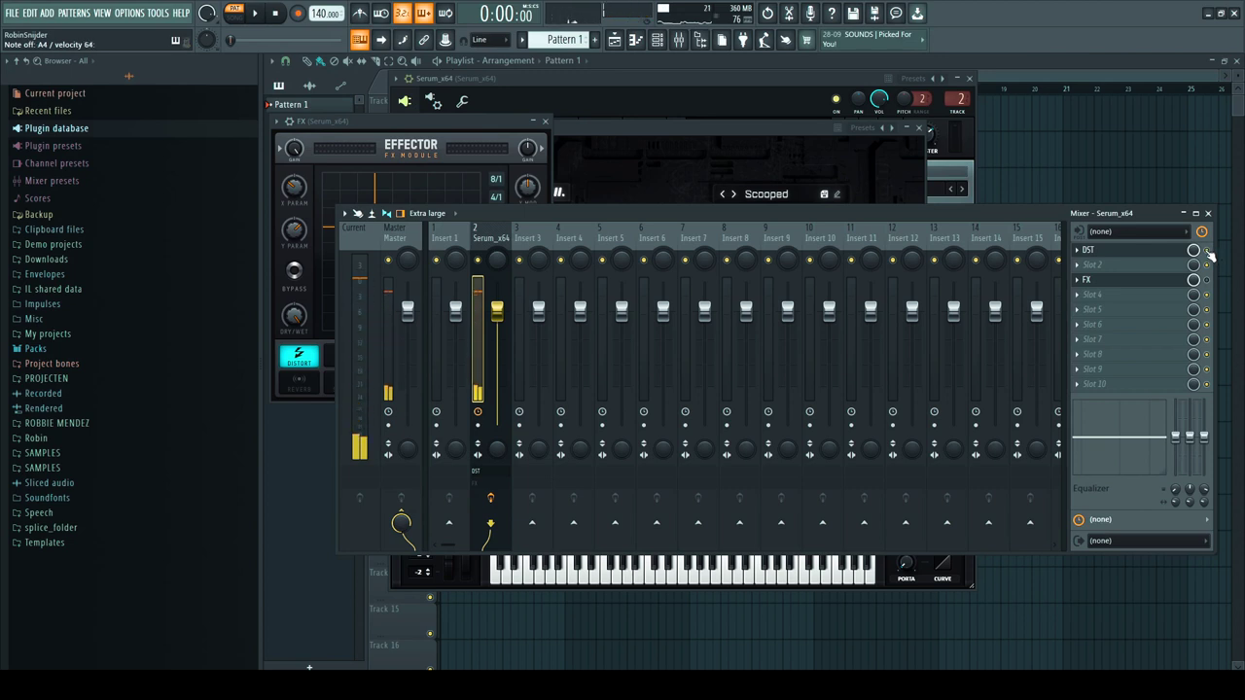
Switch the DST effect to distortion type II and load the BS - Bluegard preset in Serum.
left_click(1147, 250)
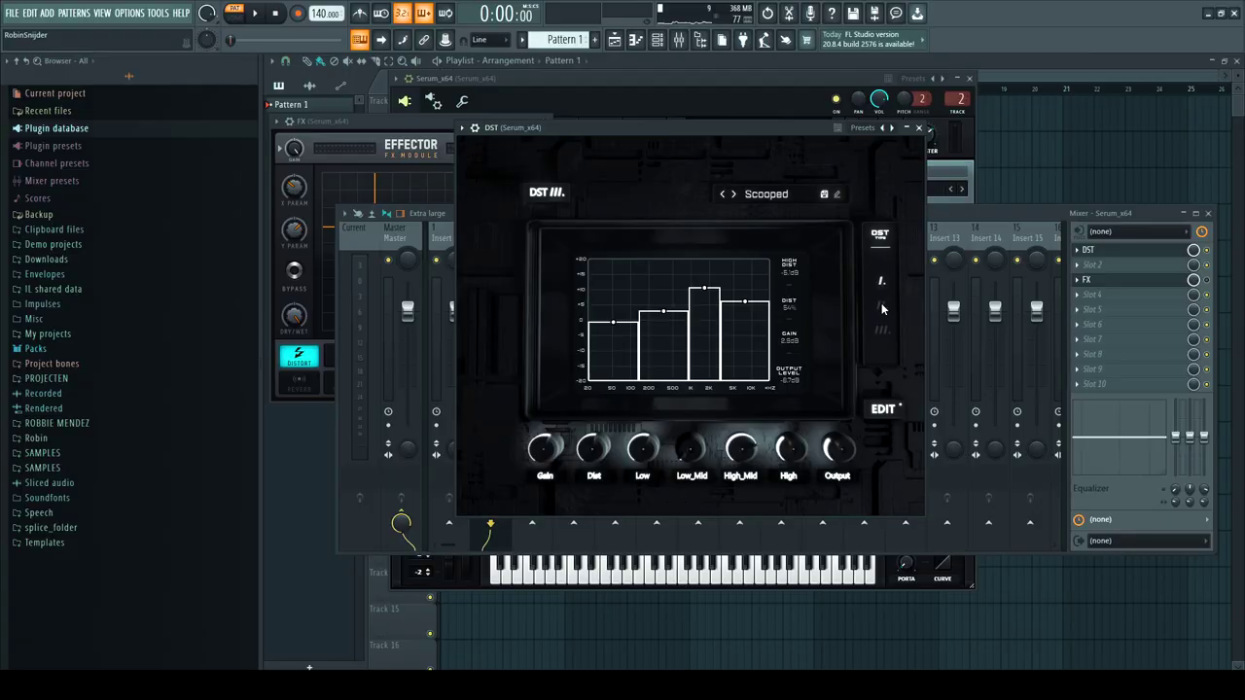
left_click(880, 304)
left_click(807, 83)
left_click(783, 135)
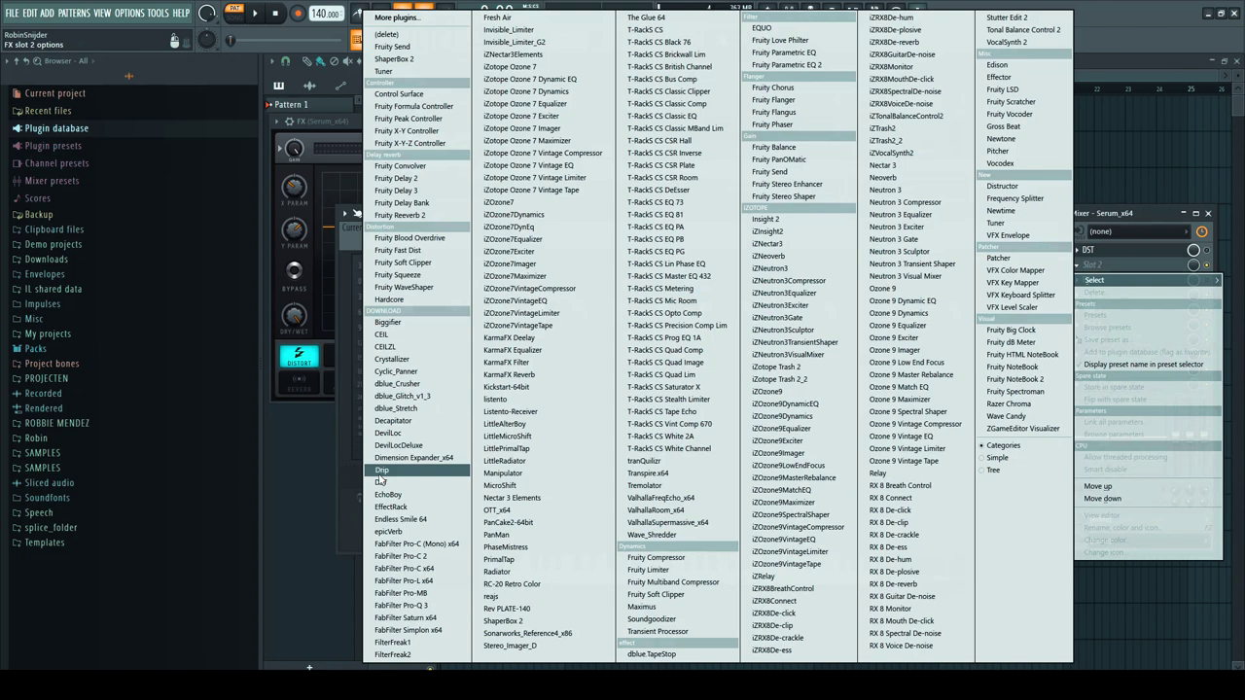
Add a second DST instance in slot 2 of the Serum mixer track and set its distortion type to II.
left_click(440, 414)
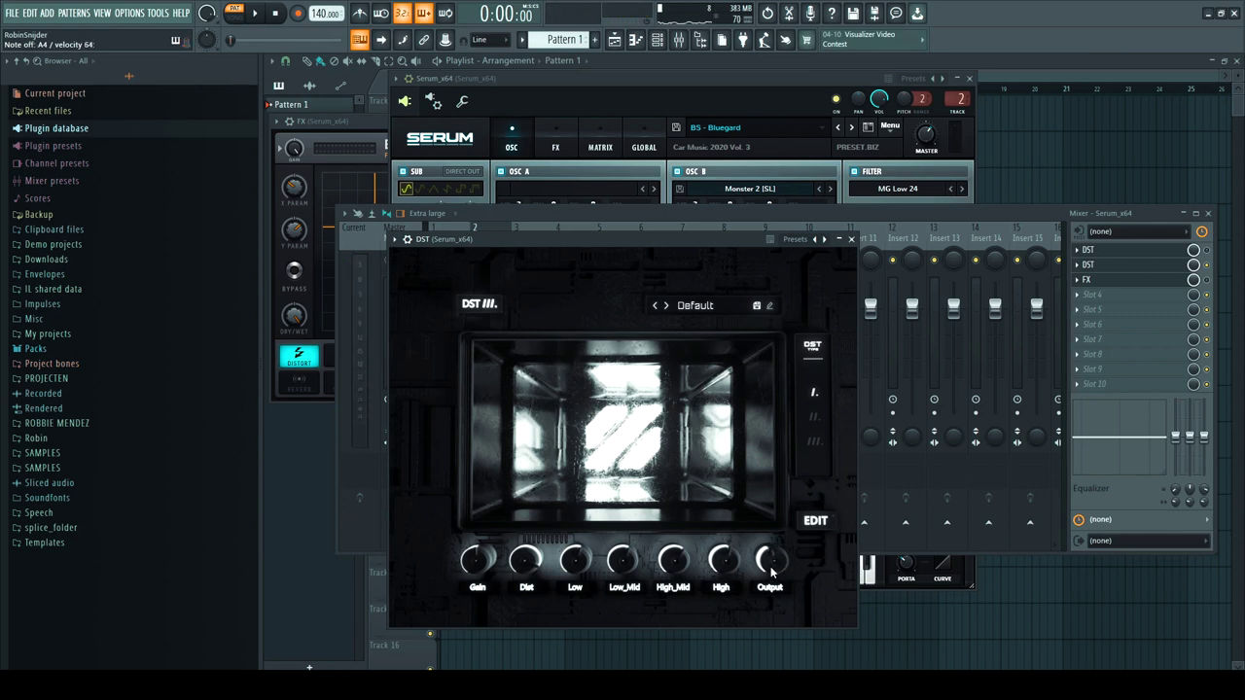
left_click(815, 417)
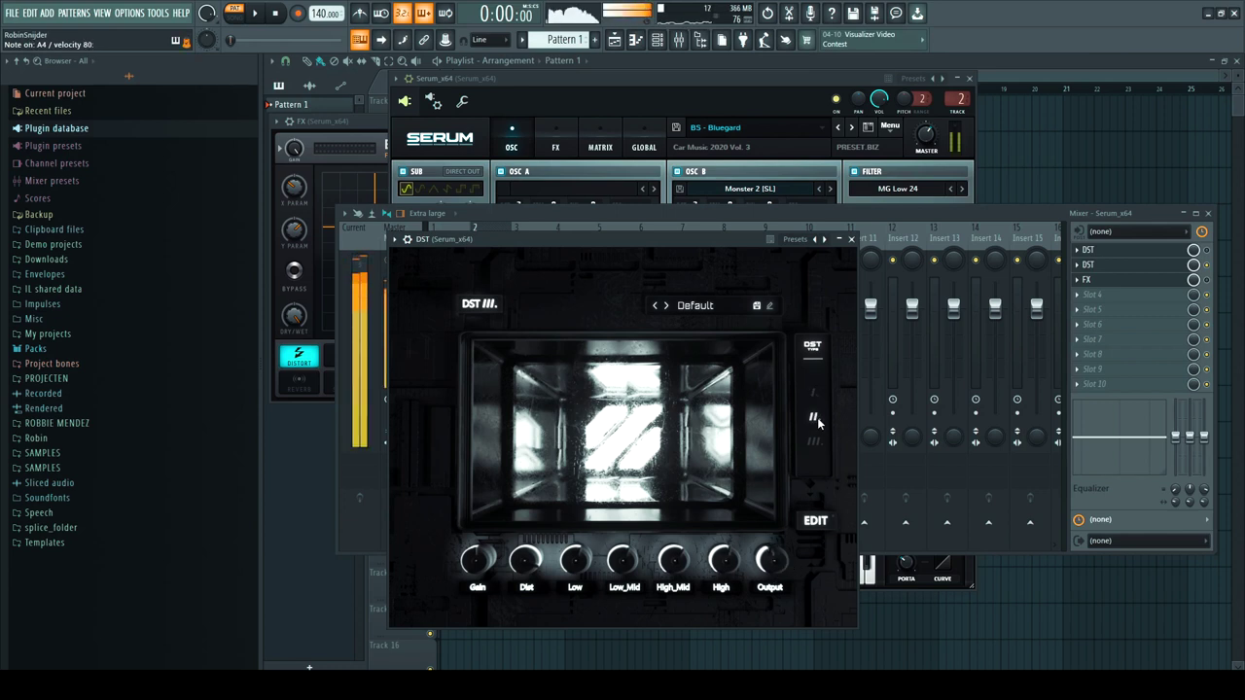
Raise the low, low-mid and high bands in the band editor of the second DST instance.
left_click(815, 521)
left_click_drag(589, 431, 682, 414)
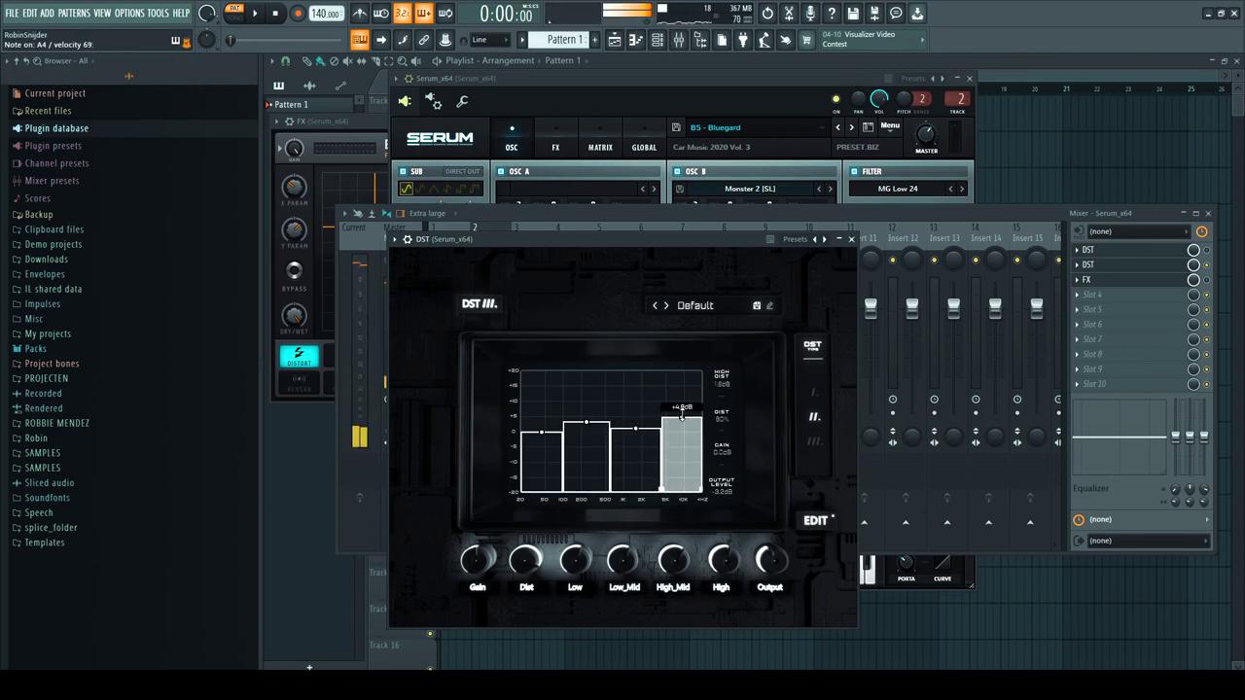
mouse_move(542, 430)
left_mouse_down()
mouse_move(541, 476)
mouse_move(547, 401)
mouse_move(541, 413)
left_mouse_up()
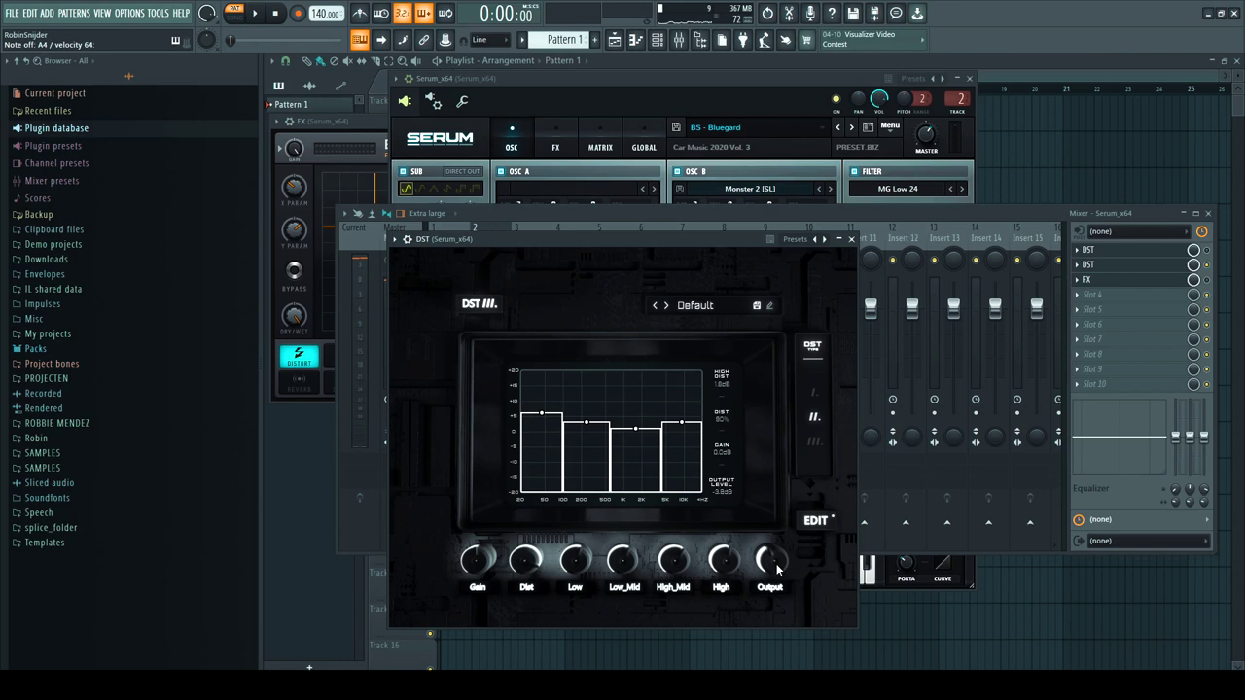
Lower the output level of the second DST instance and start saving its settings as a new preset.
left_click_drag(776, 562, 775, 566)
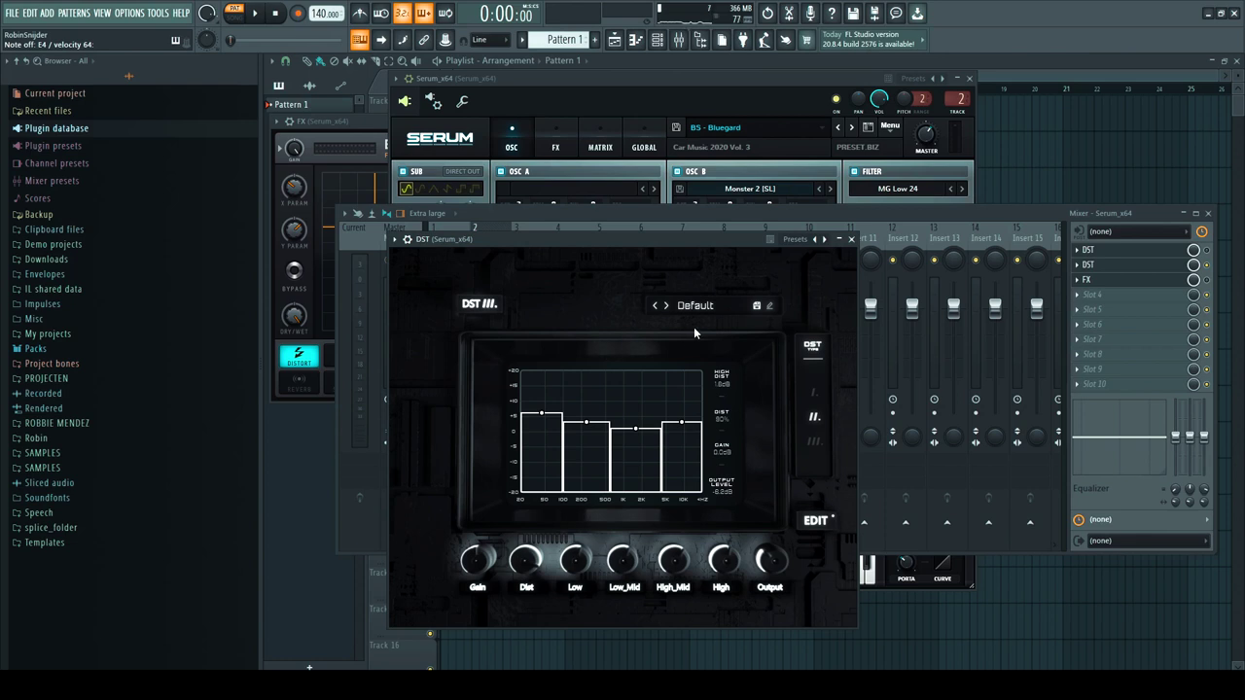
left_click(757, 308)
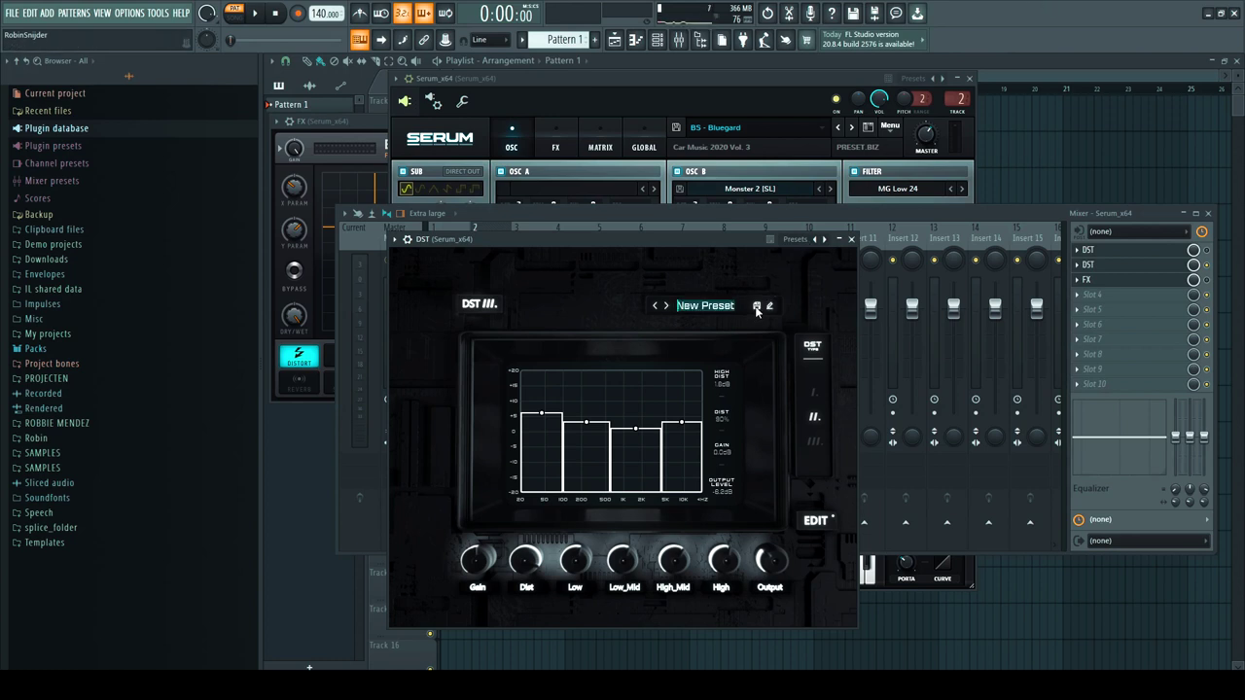
left_click(686, 306)
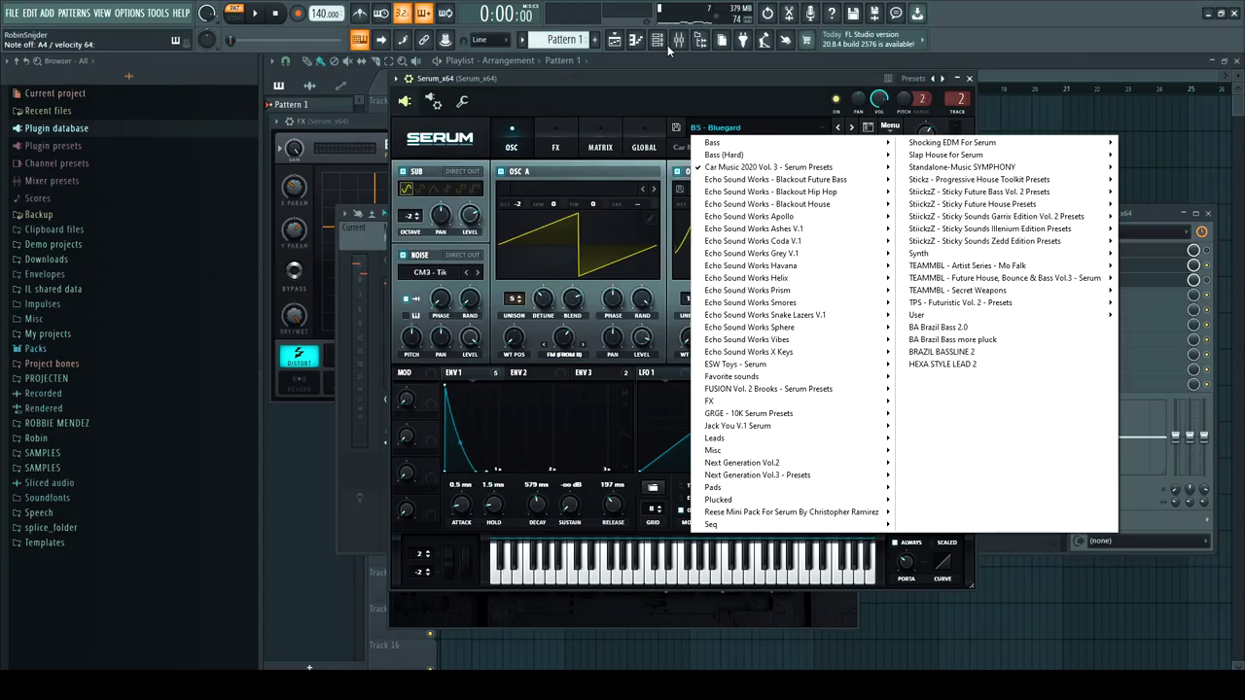
Add a Vital channel, load the FUTURE RAVE LEAD preset from its User folder and audition it.
left_click(498, 334)
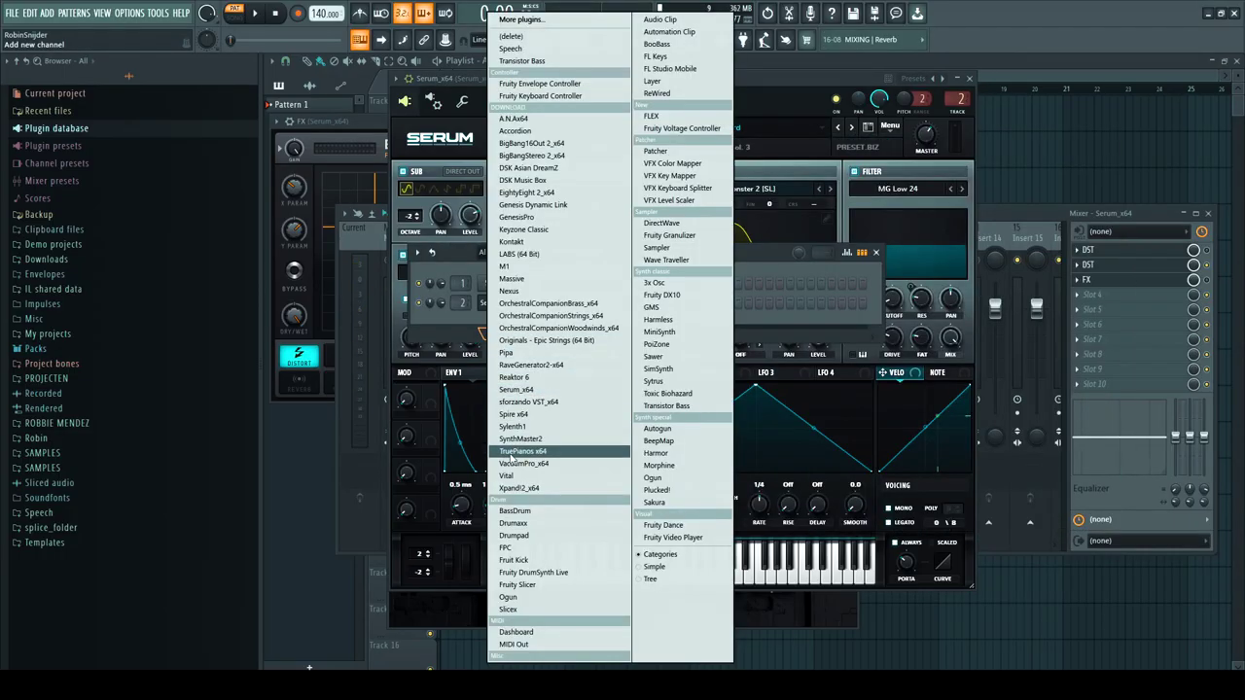
left_click(507, 476)
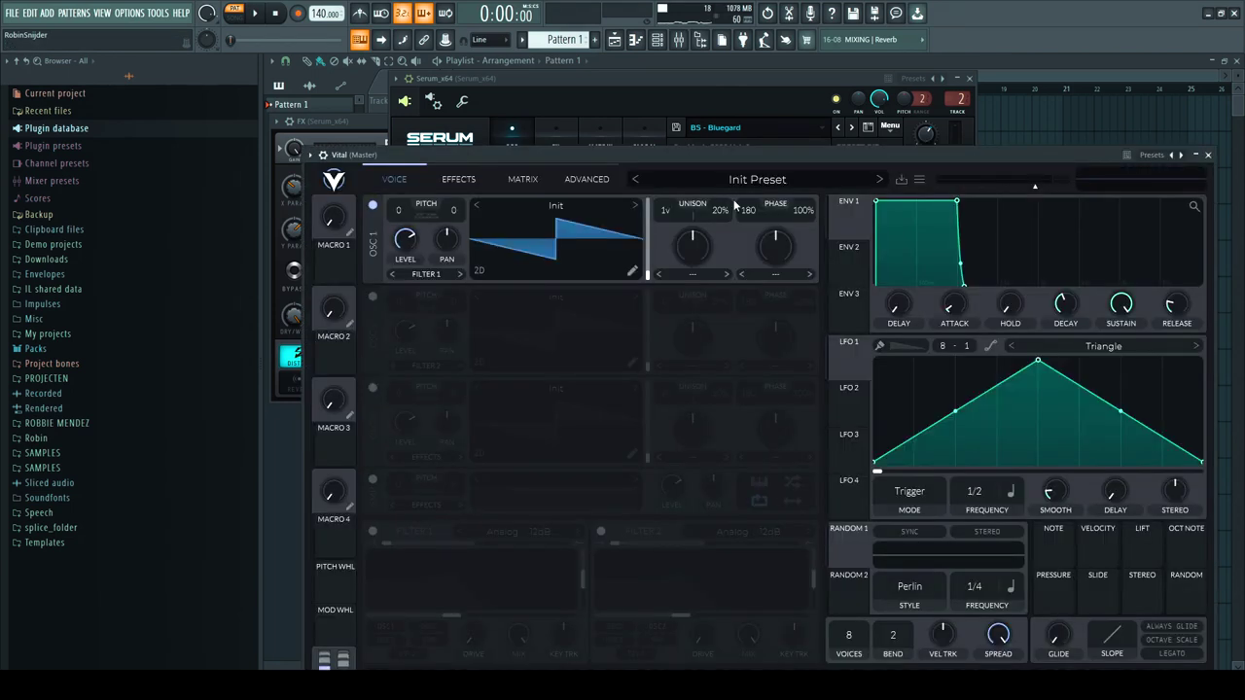
left_click(756, 179)
scroll(428, 613, "down", 10)
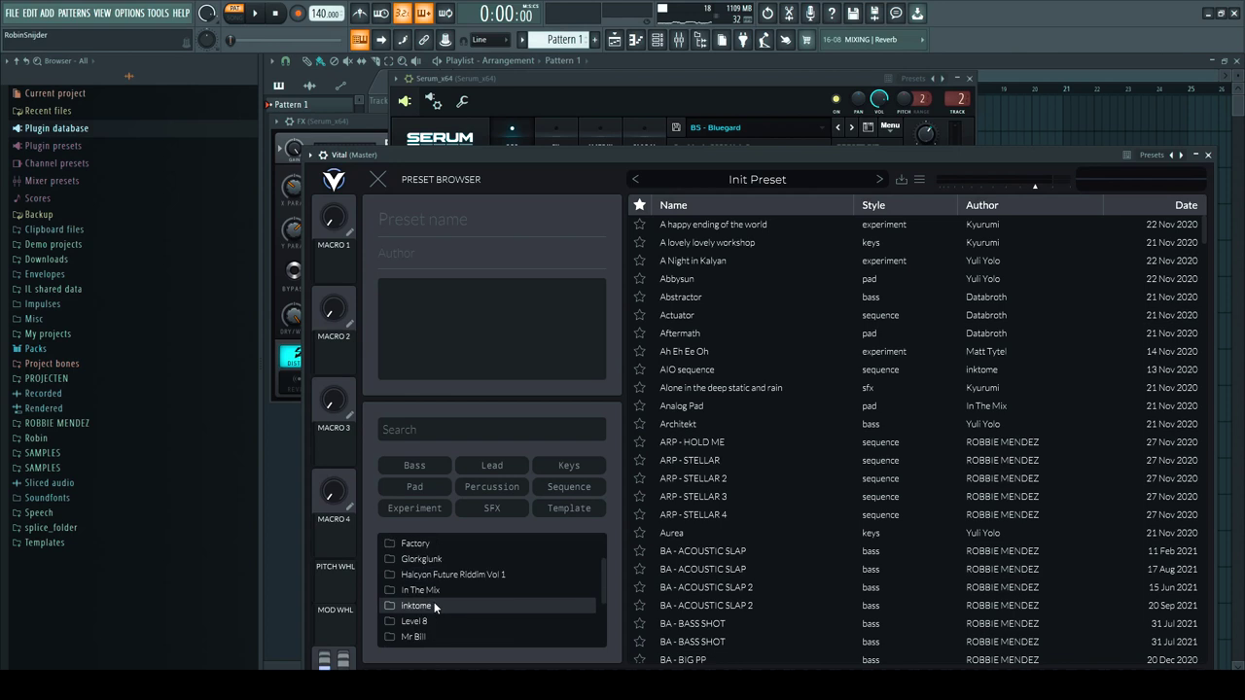
left_click(412, 577)
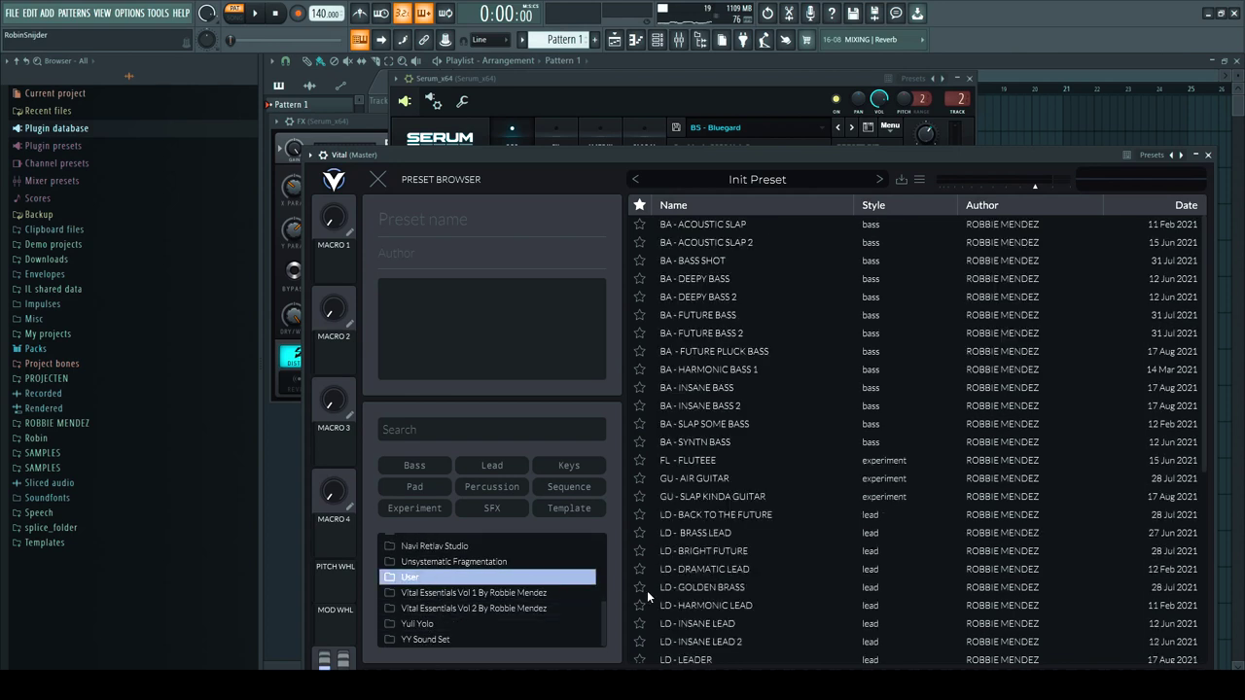
scroll(681, 593, "down", 3)
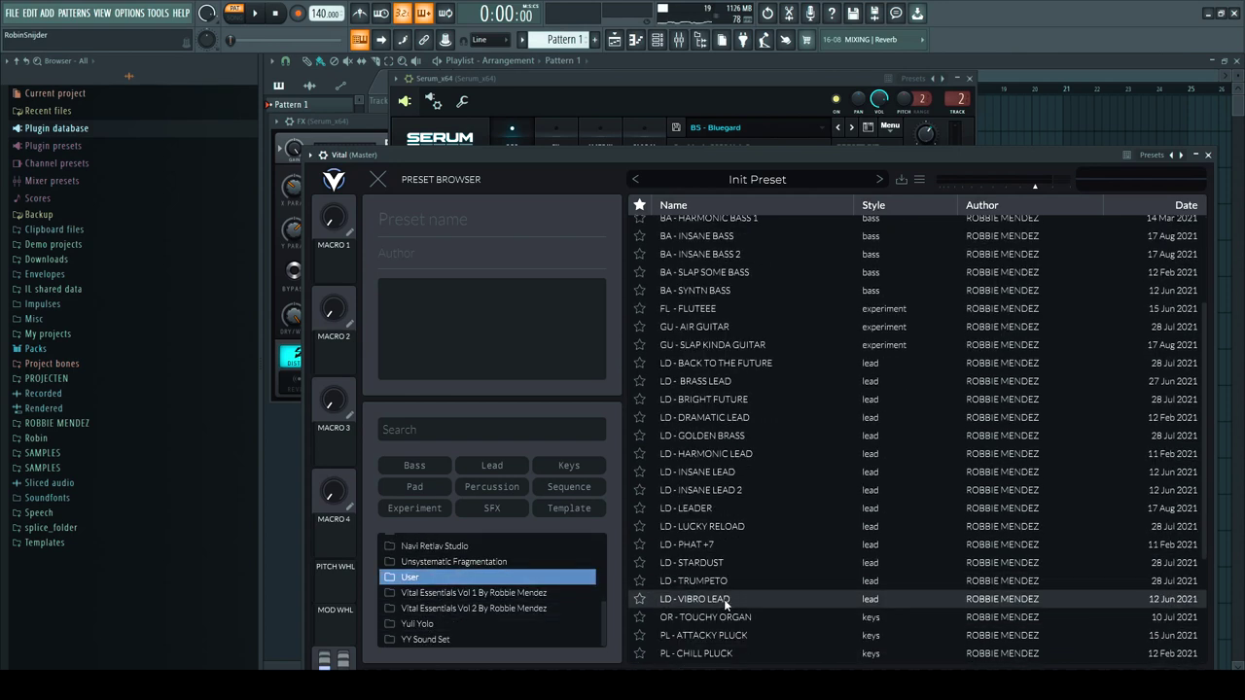
scroll(725, 600, "down", 3)
scroll(731, 603, "down", 3)
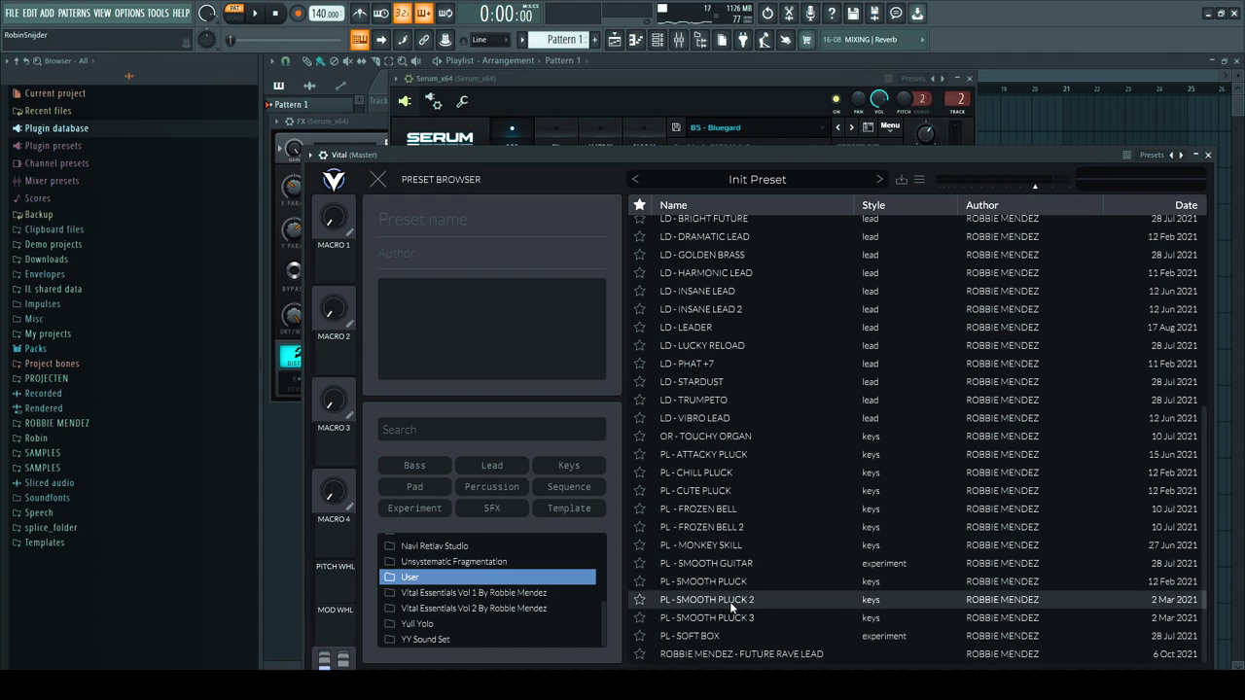
left_click(756, 653)
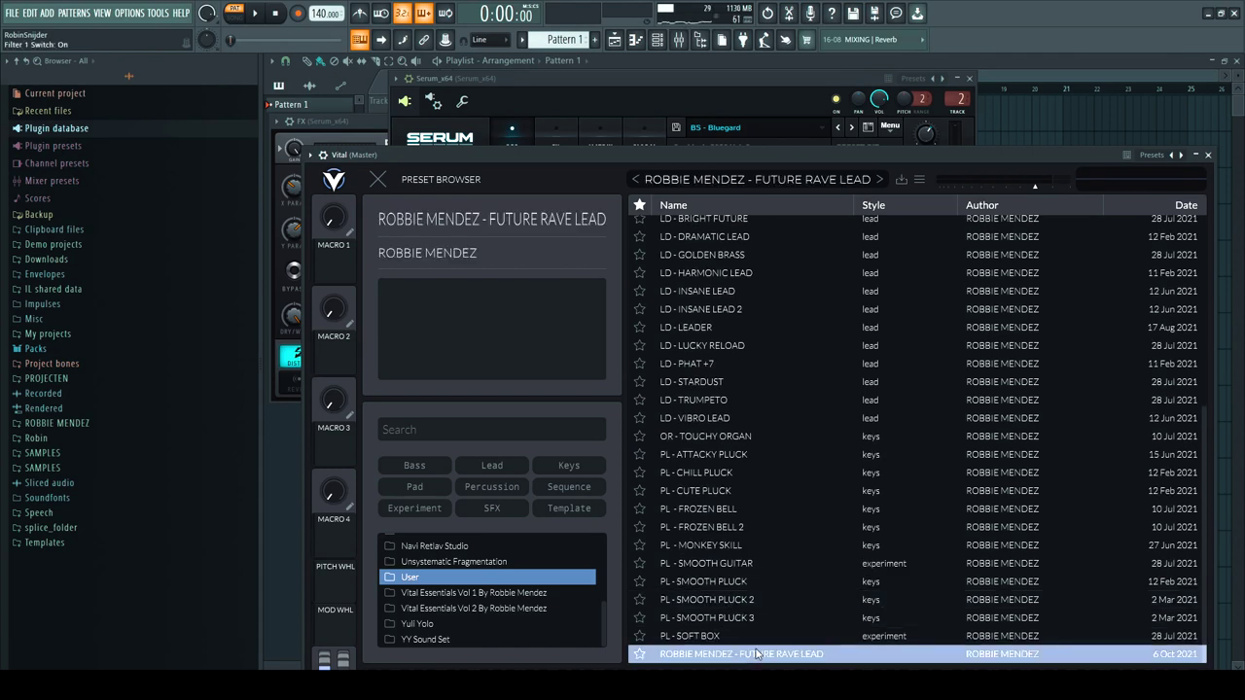
key("n")
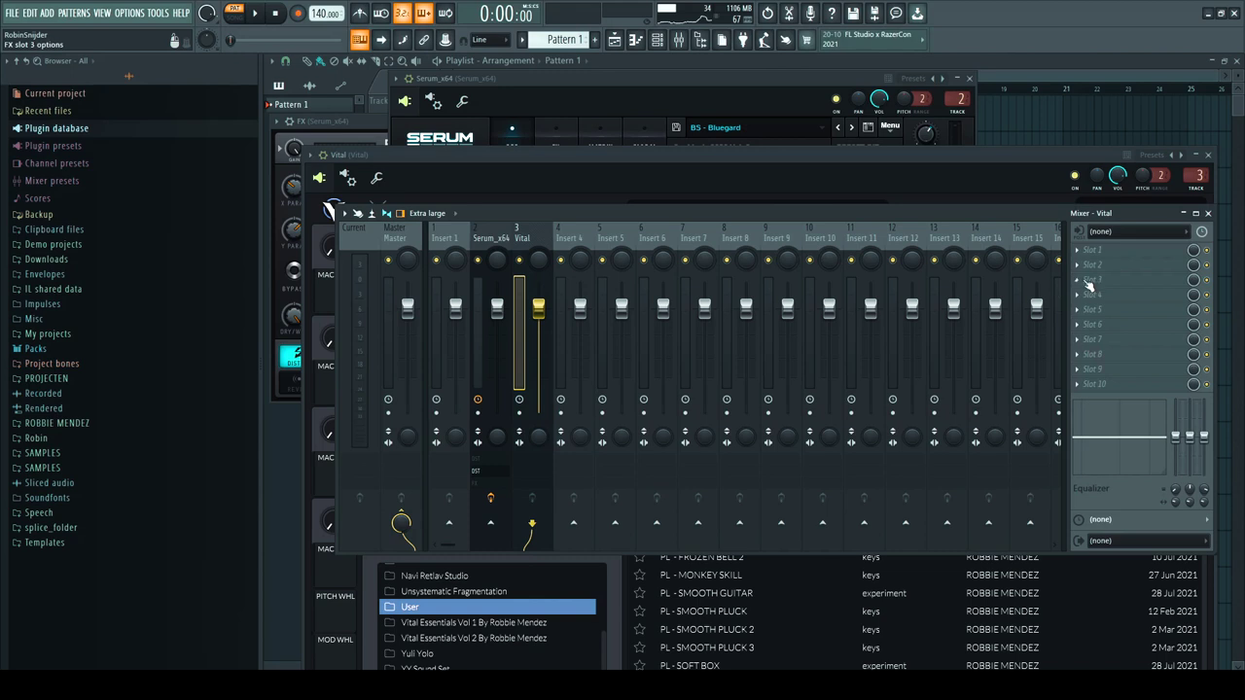
Insert DST in slot 1 of the Vital mixer track and set its distortion type to II.
left_click(1087, 258)
left_click(423, 481)
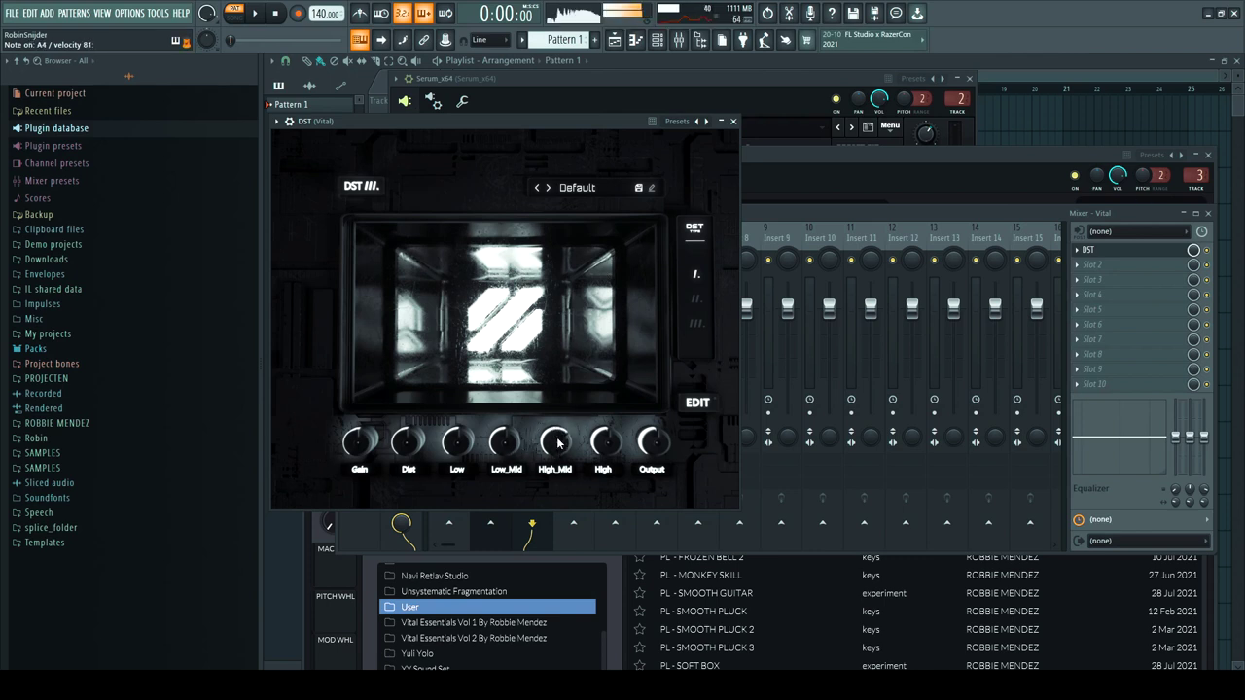
left_click(696, 299)
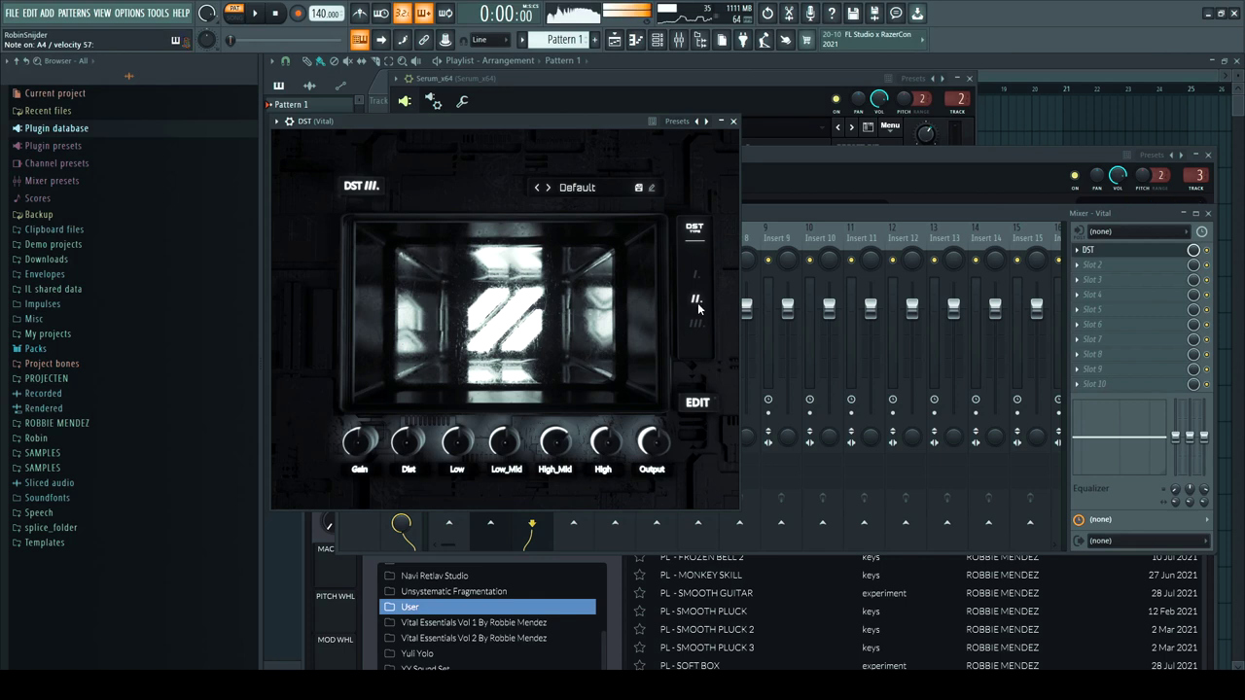